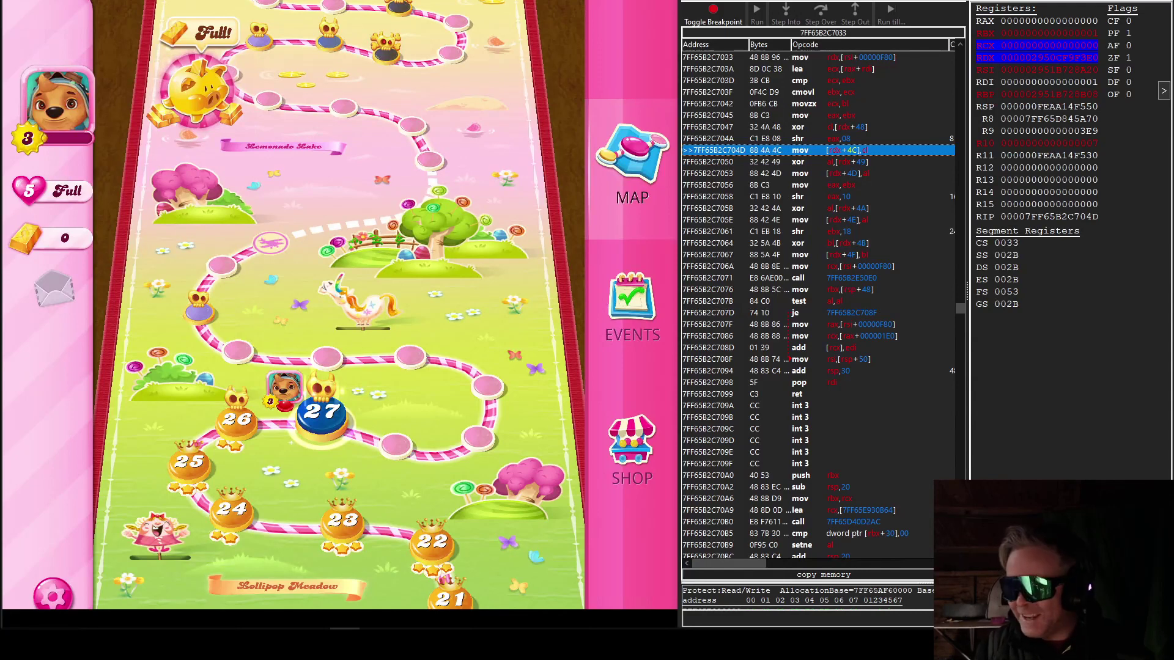
Decline the Striped & Wrapped booster offer and start level 27 with 28 moves and 36 jellies
left_click(326, 418)
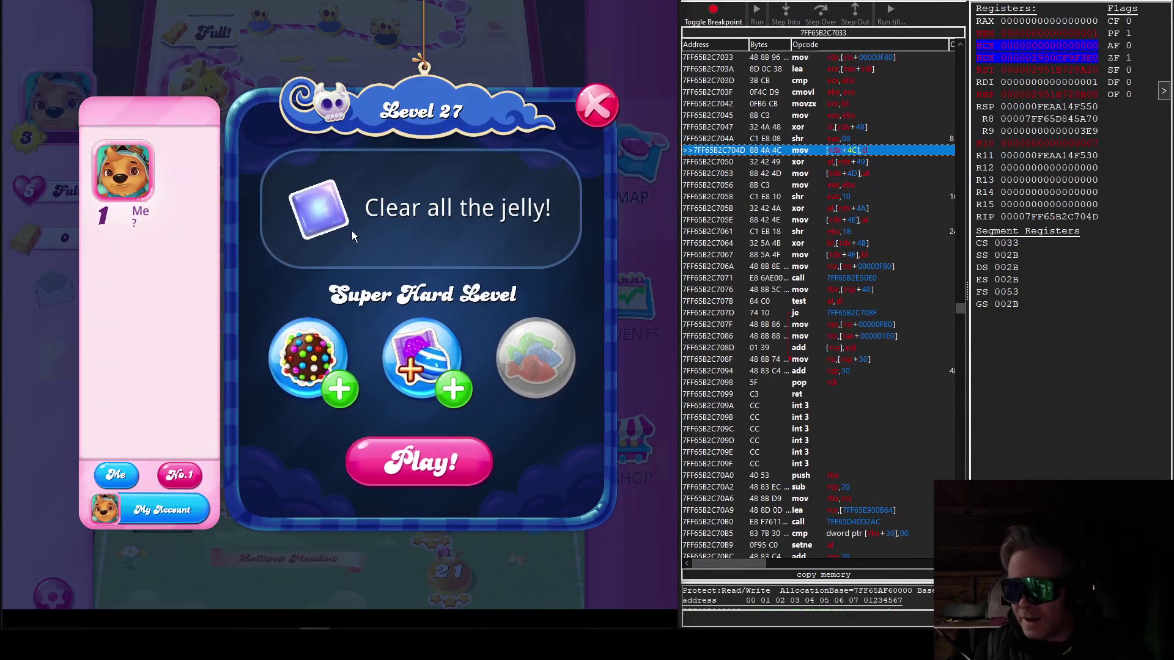
left_click(412, 364)
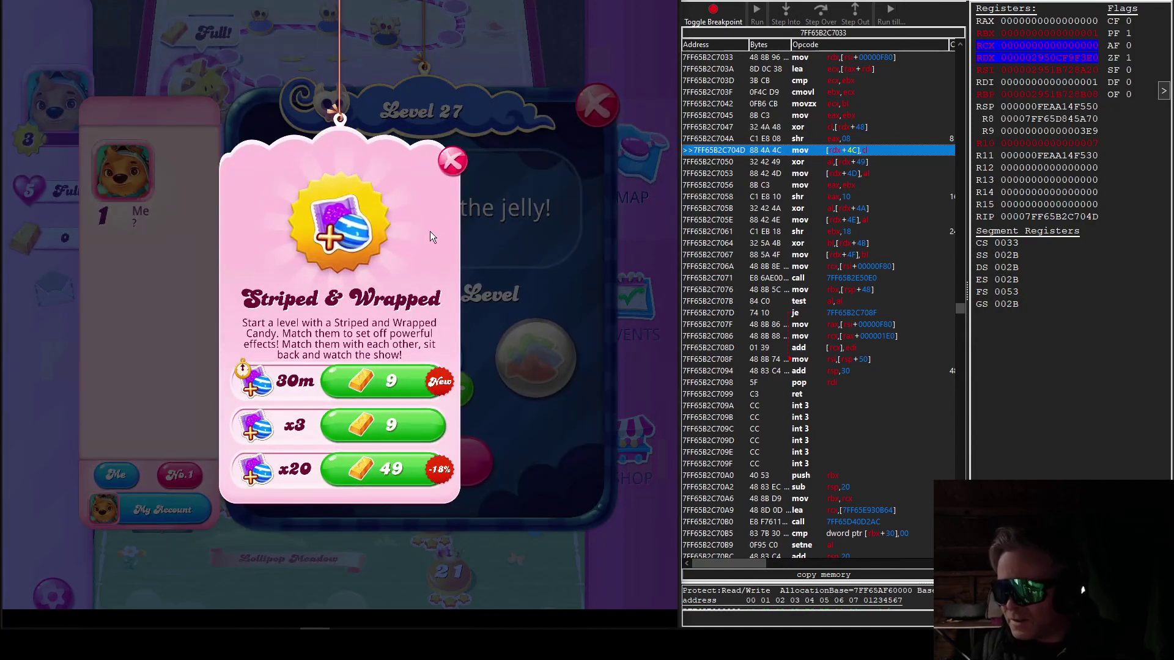
left_click(450, 159)
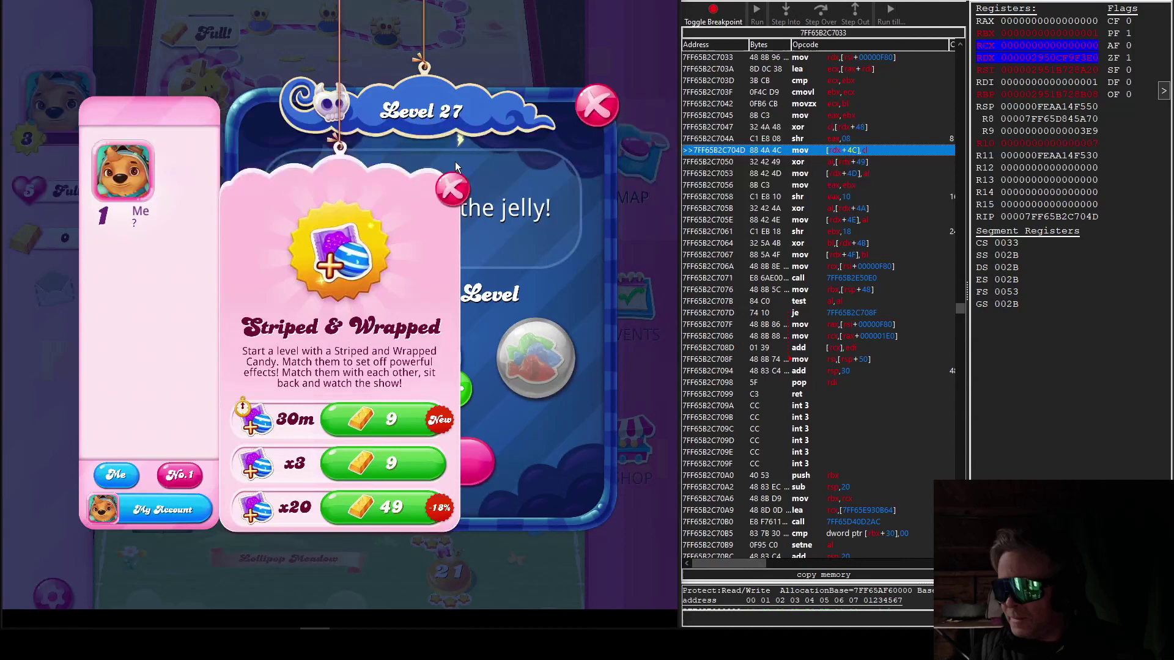
left_click(434, 458)
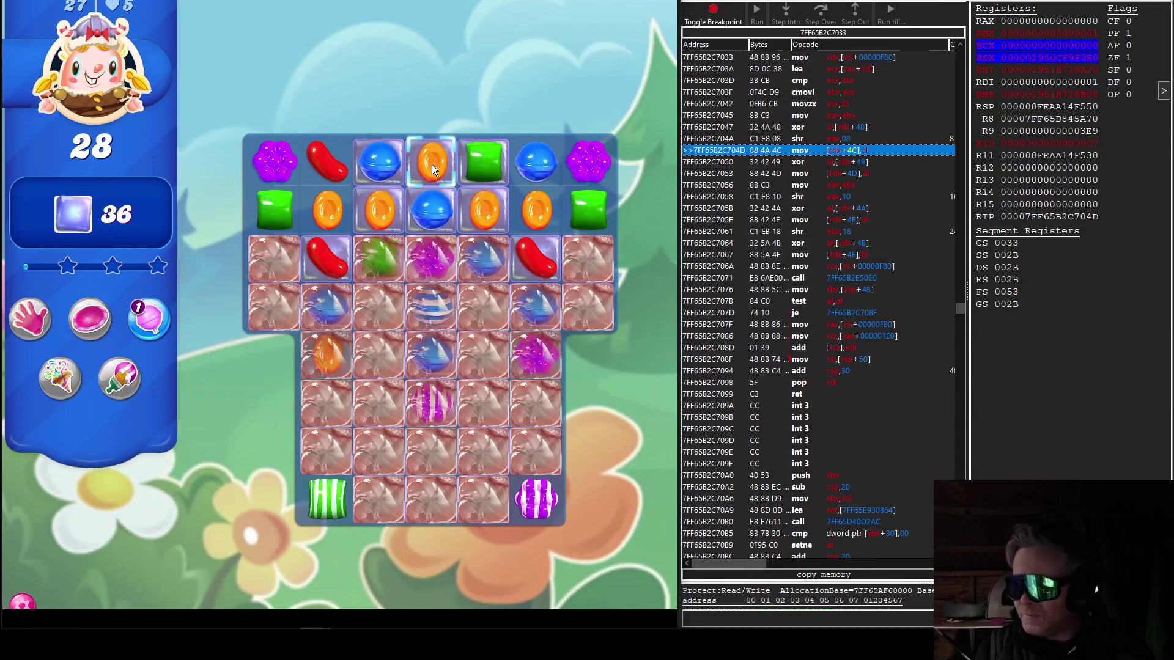
Make a colour bomb from oranges, fire it at the blues, then match greens and purples
left_click_drag(432, 164, 433, 212)
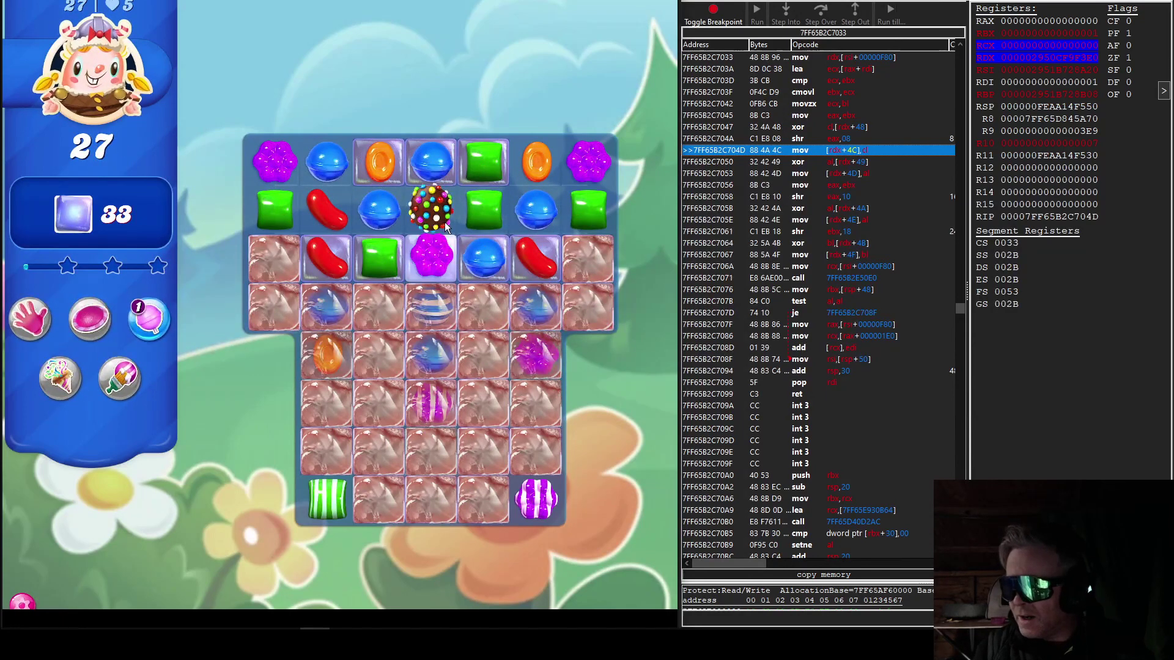
left_click_drag(436, 214, 395, 209)
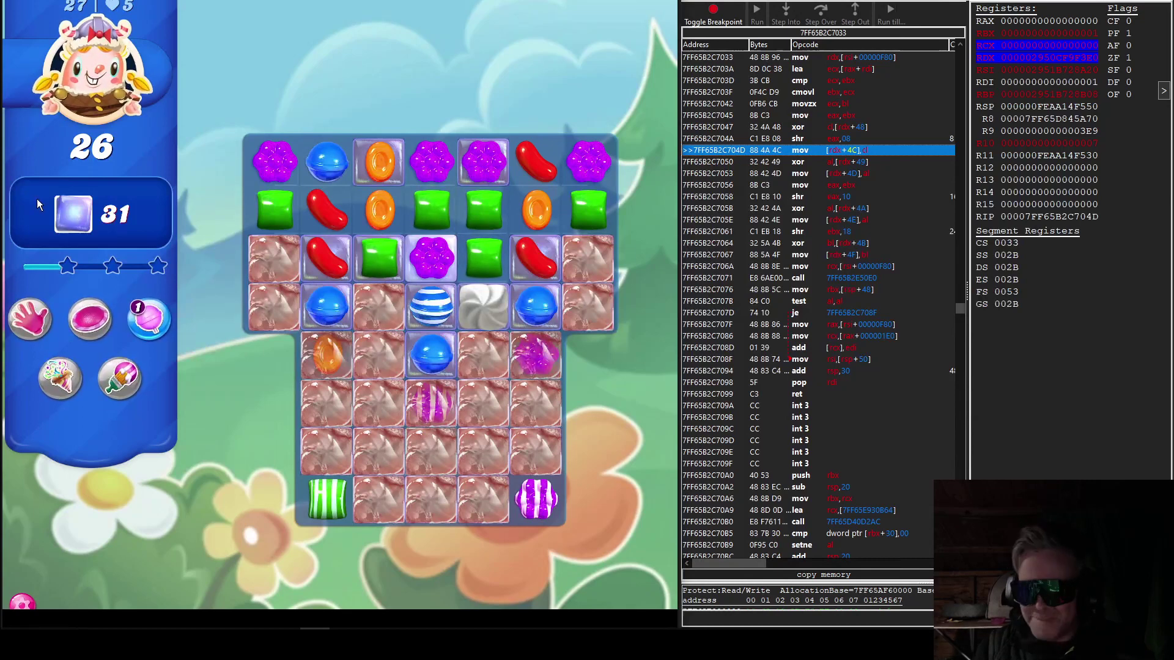
left_click_drag(443, 217, 443, 245)
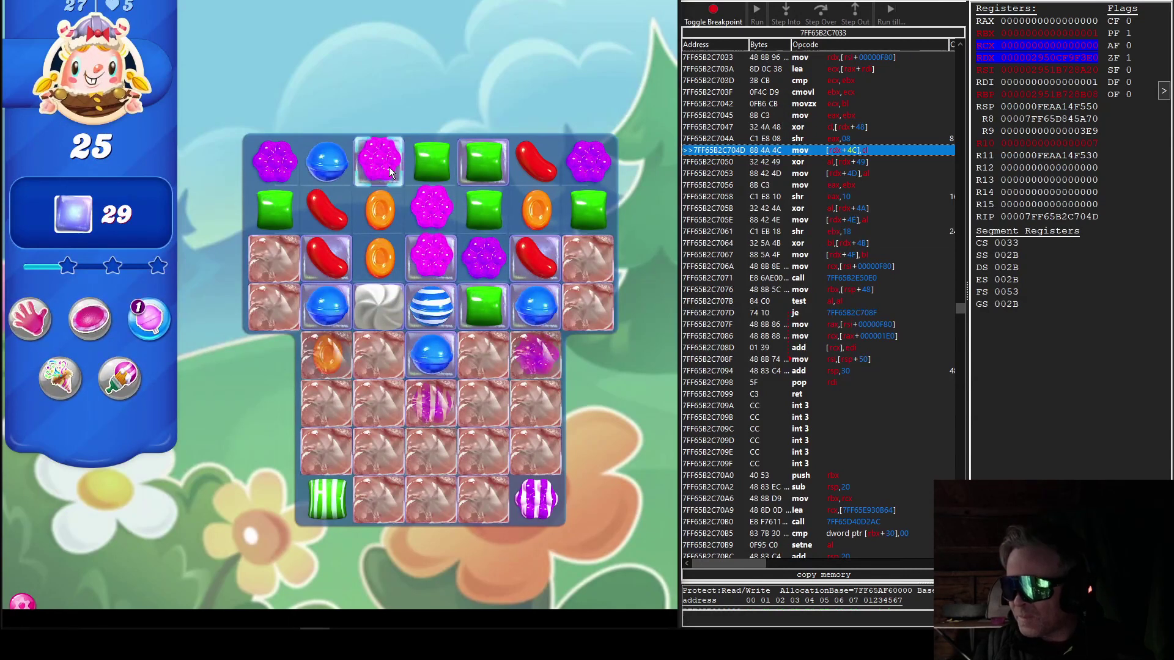
left_click_drag(389, 167, 425, 171)
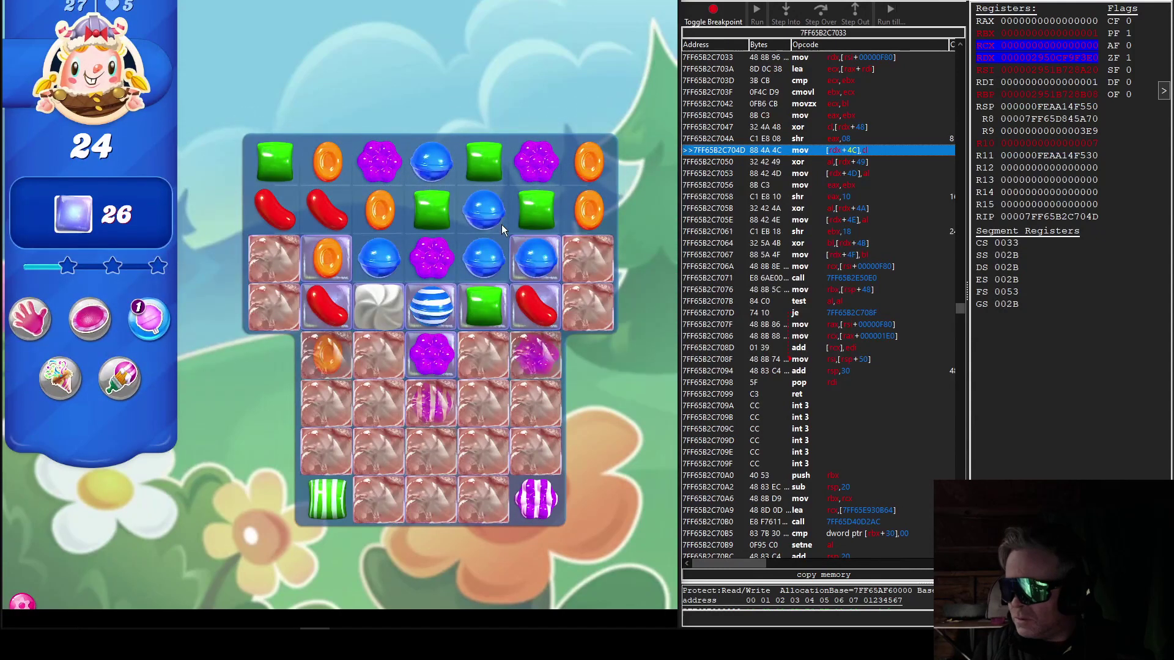
Swap a top-row blue for a cascade and match reds in column 2, leaving 20 jellies
left_click(432, 166)
left_click(483, 161)
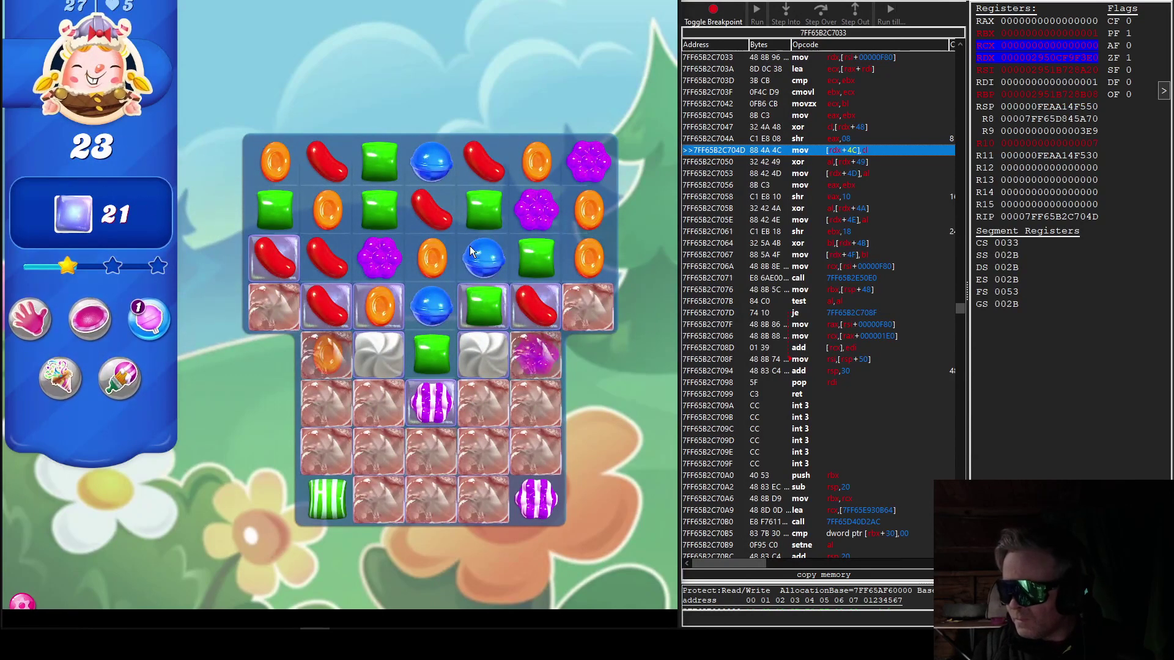
left_click(327, 161)
left_click(331, 199)
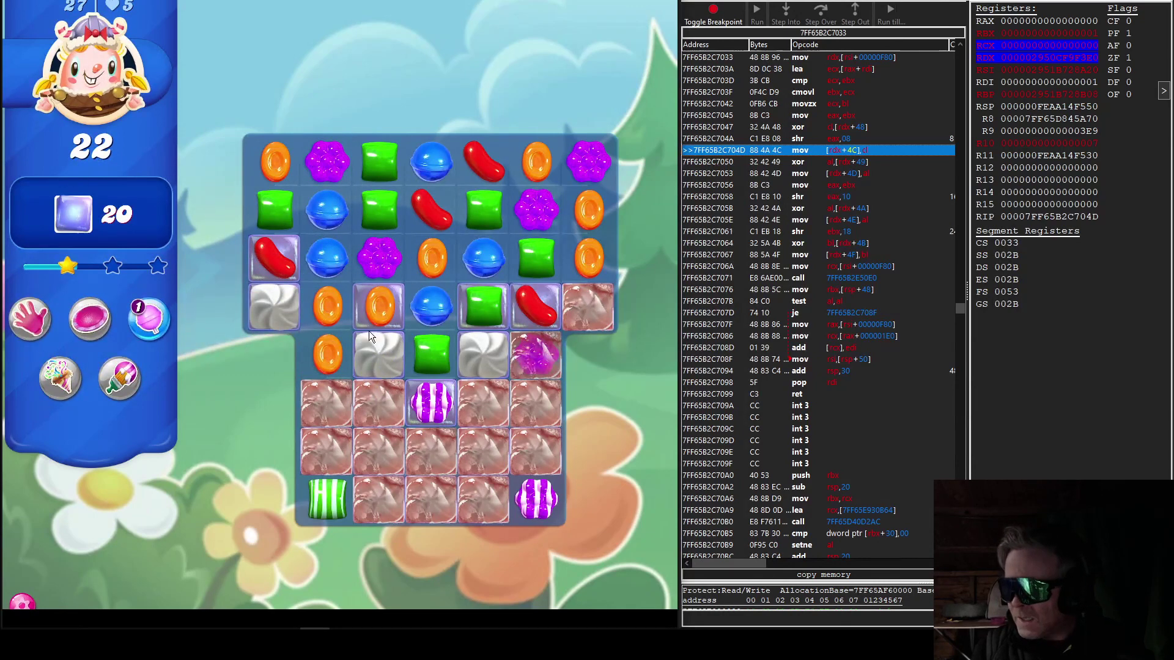
Match a row of oranges, two sets of greens and two sets of purples
left_click_drag(432, 269, 423, 311)
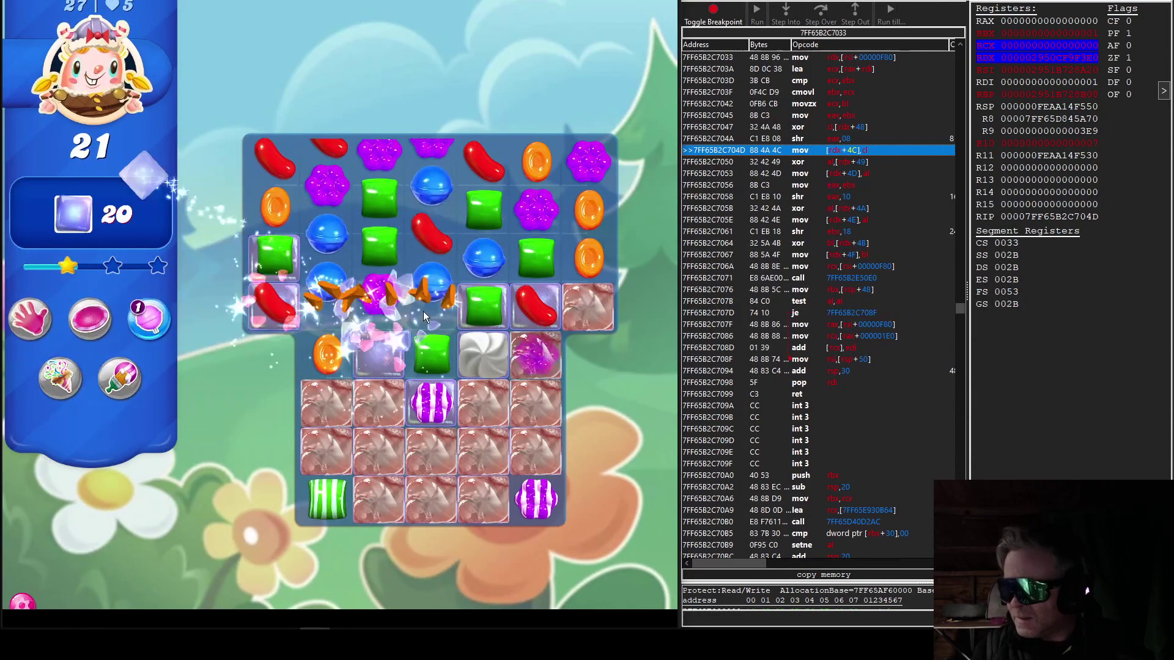
left_click_drag(428, 352, 370, 348)
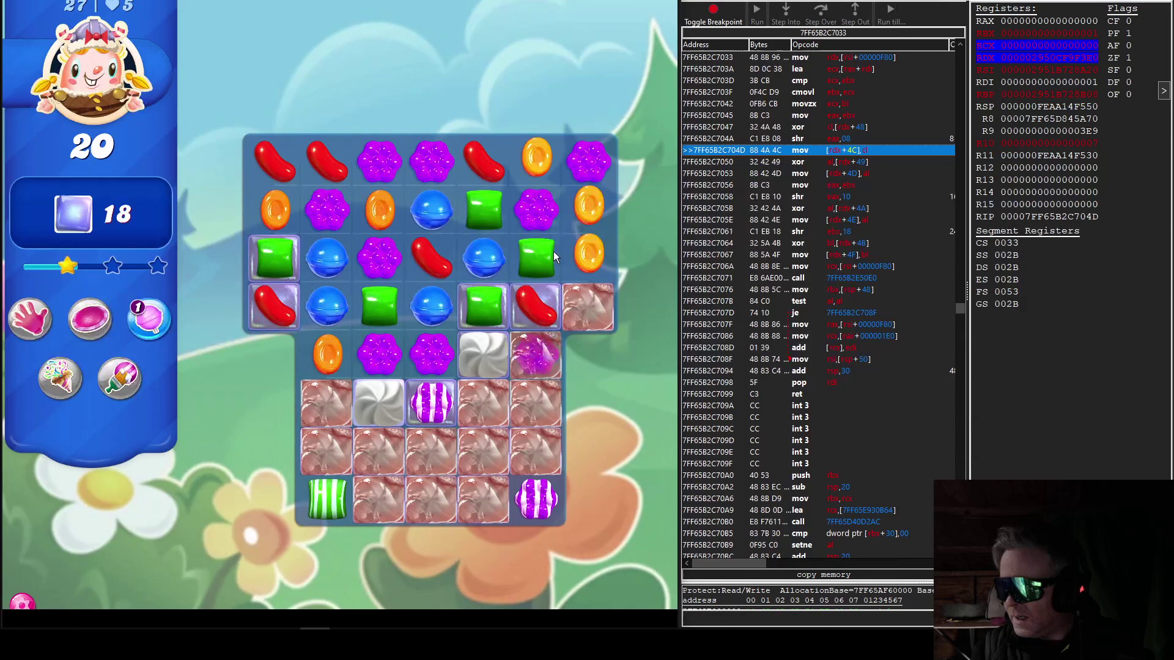
left_click_drag(538, 258, 494, 253)
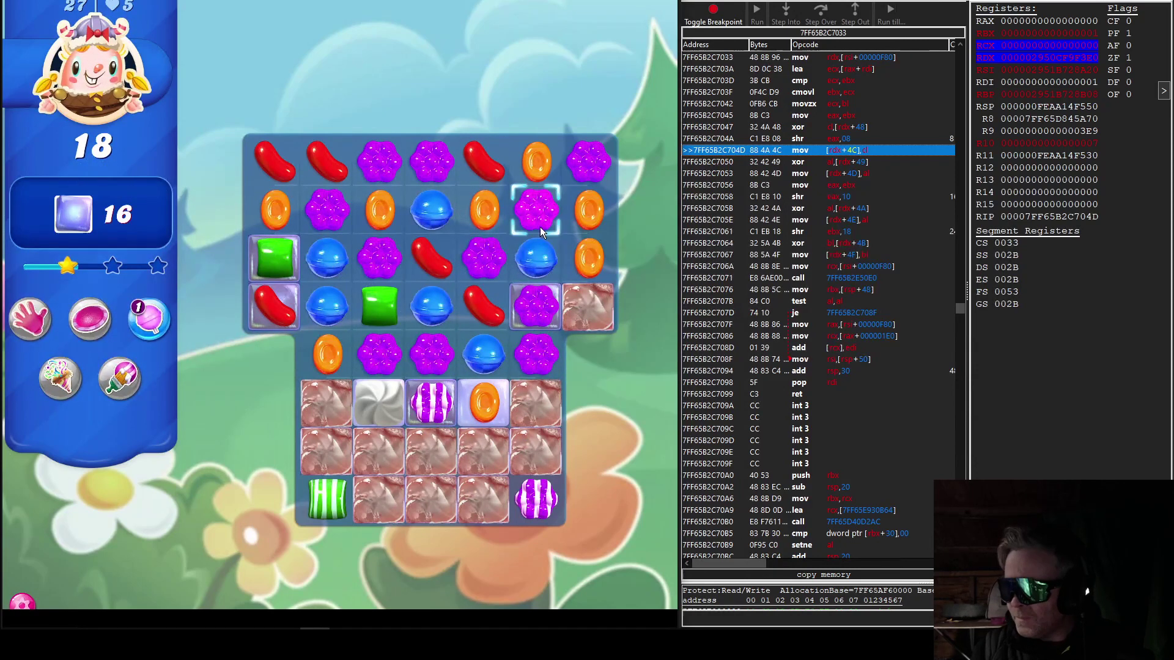
left_click_drag(540, 226, 544, 312)
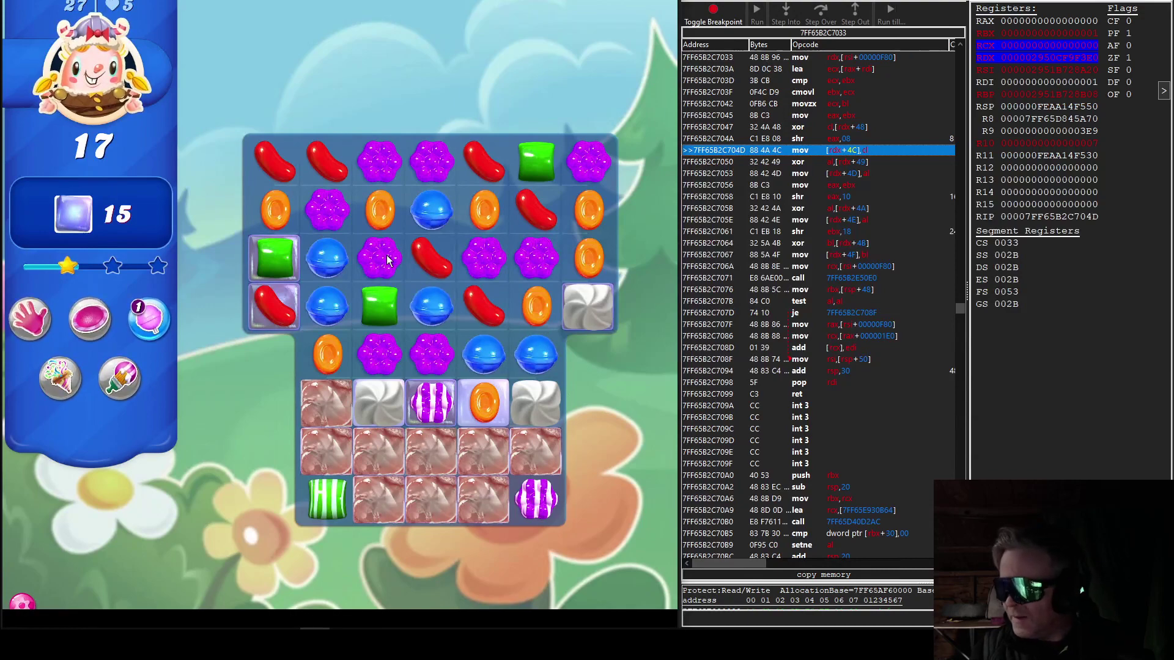
left_click_drag(387, 259, 437, 268)
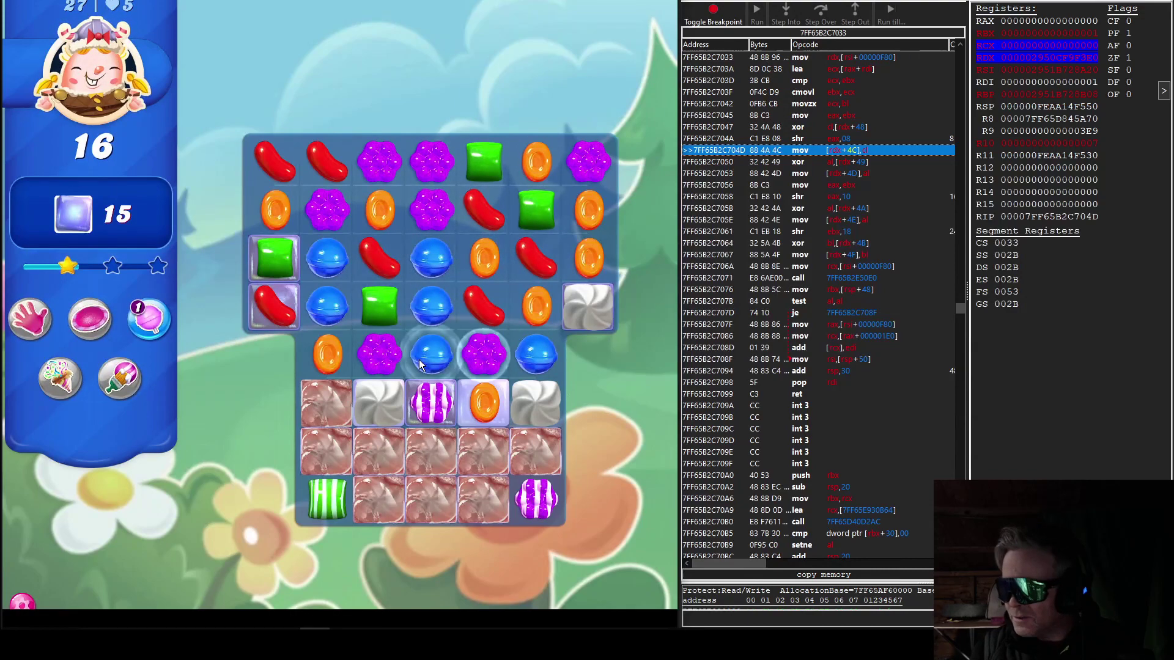
Blast a column with the striped purple and colour-bomb the greens, leaving 2 jellies and three stars
left_click_drag(420, 360, 452, 395)
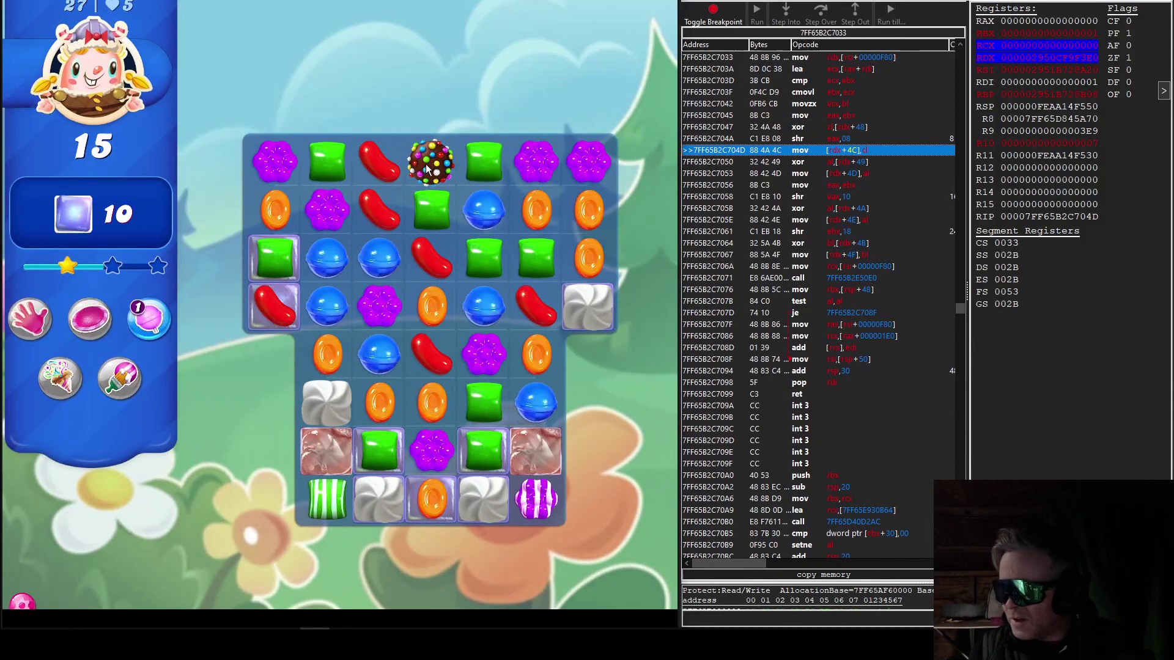
left_click_drag(425, 166, 473, 171)
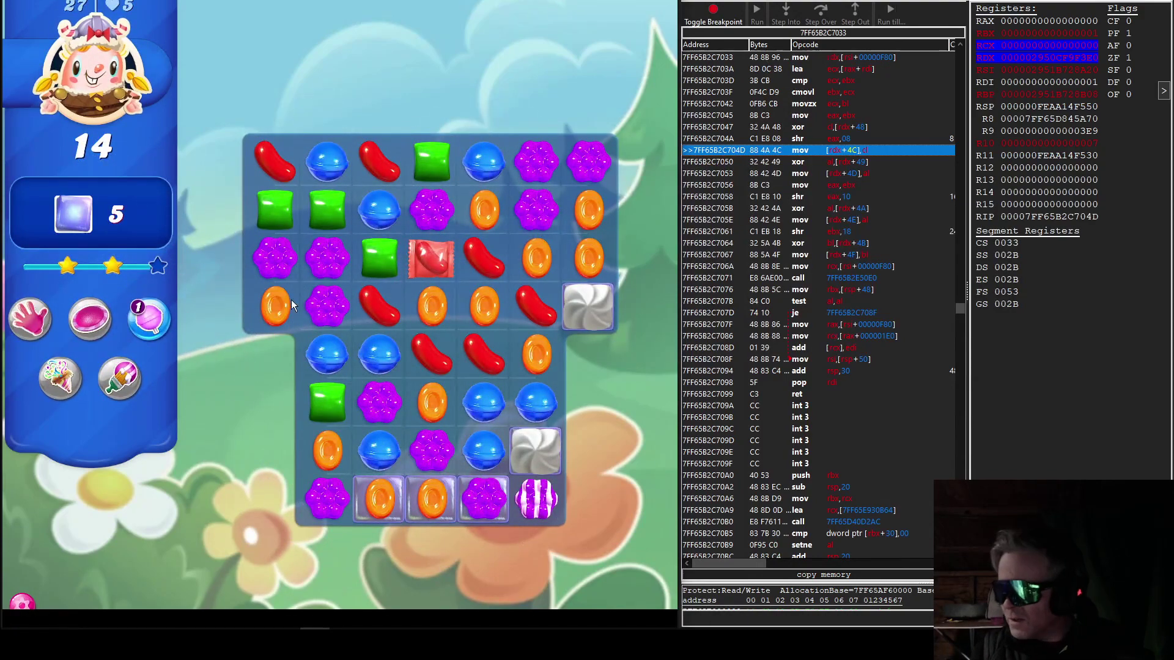
left_click_drag(432, 455, 448, 484)
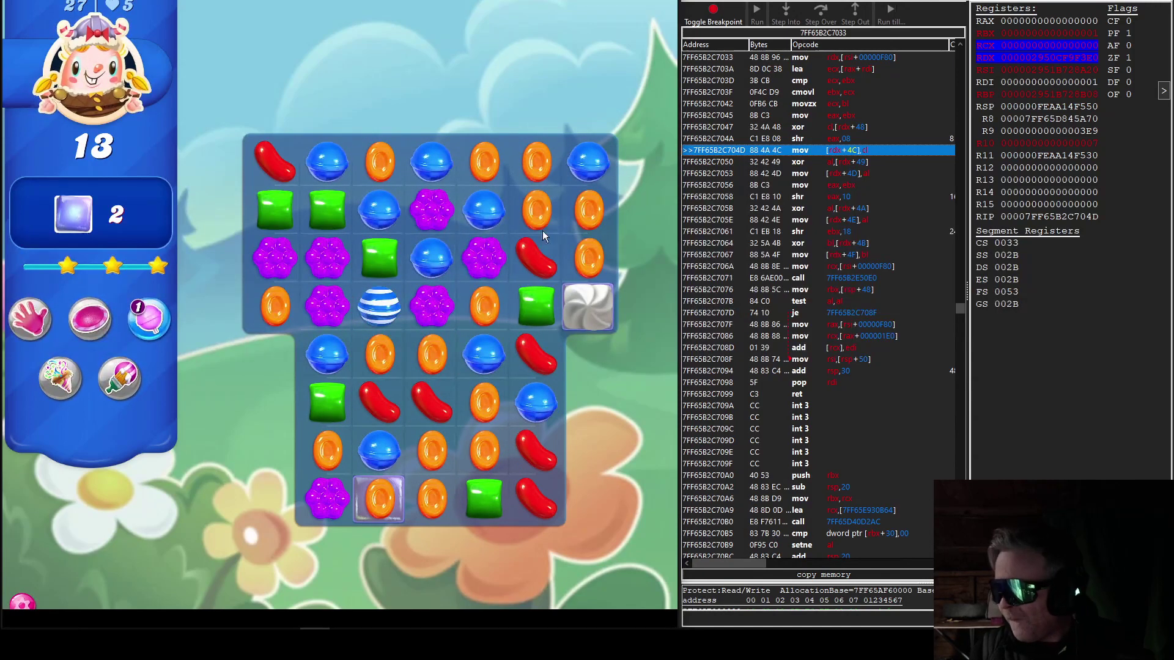
Clear the top-right oranges, make a wrapped orange candy and match three blues in column 4
left_click_drag(541, 179, 558, 170)
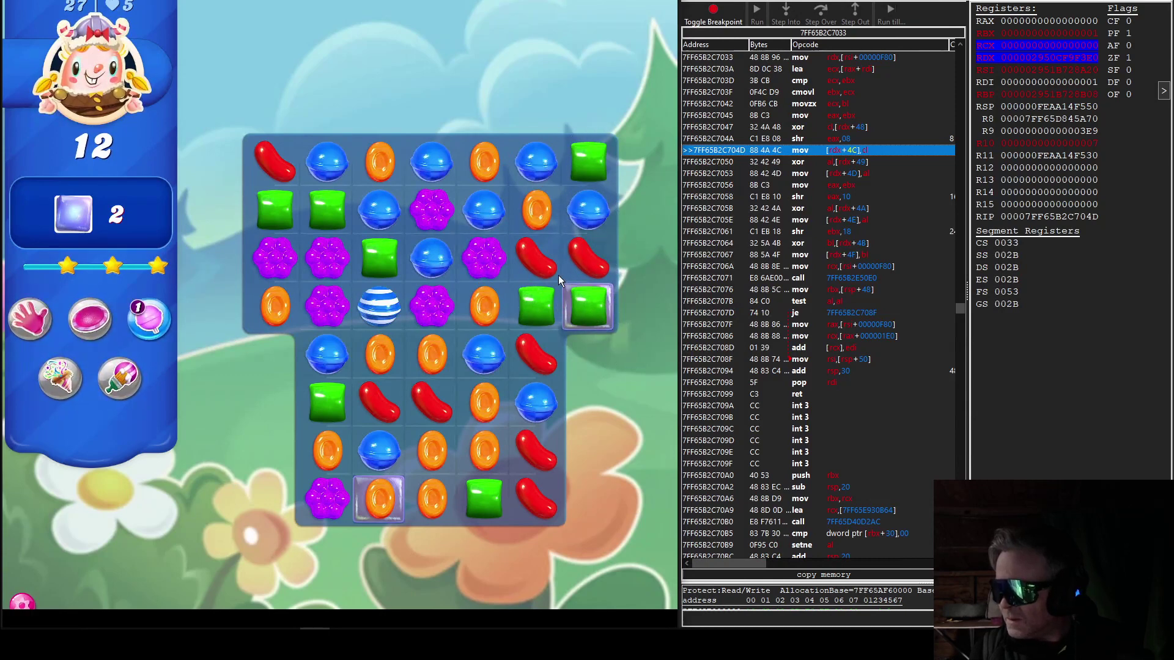
left_click(490, 306)
left_click(489, 353)
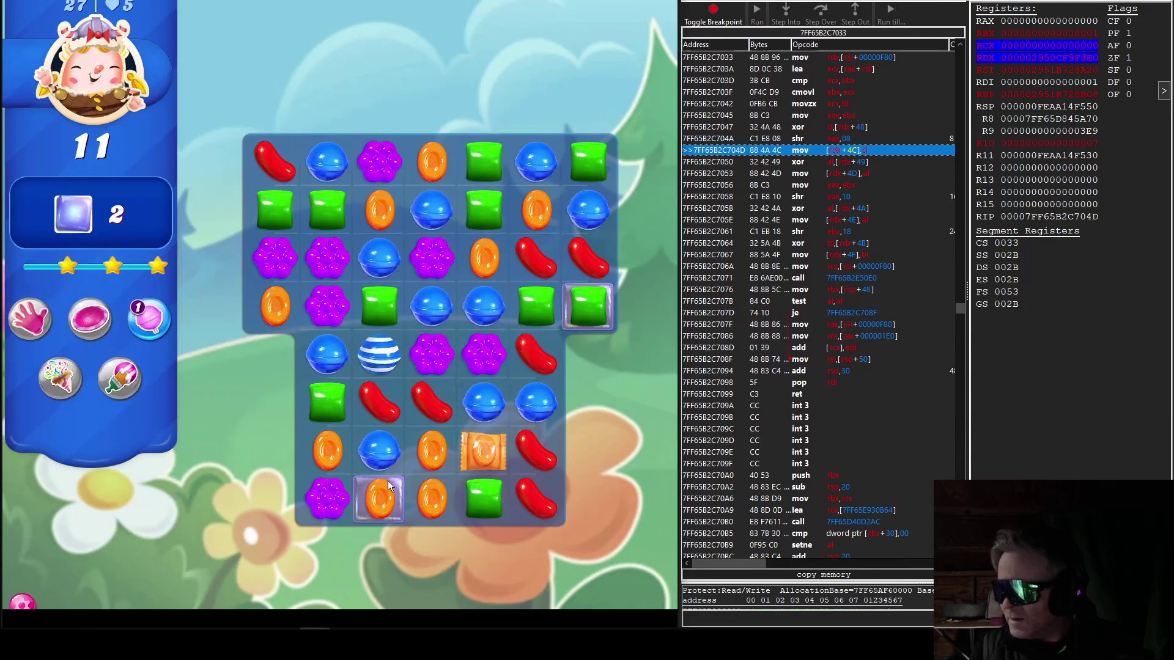
left_click_drag(389, 480, 384, 444)
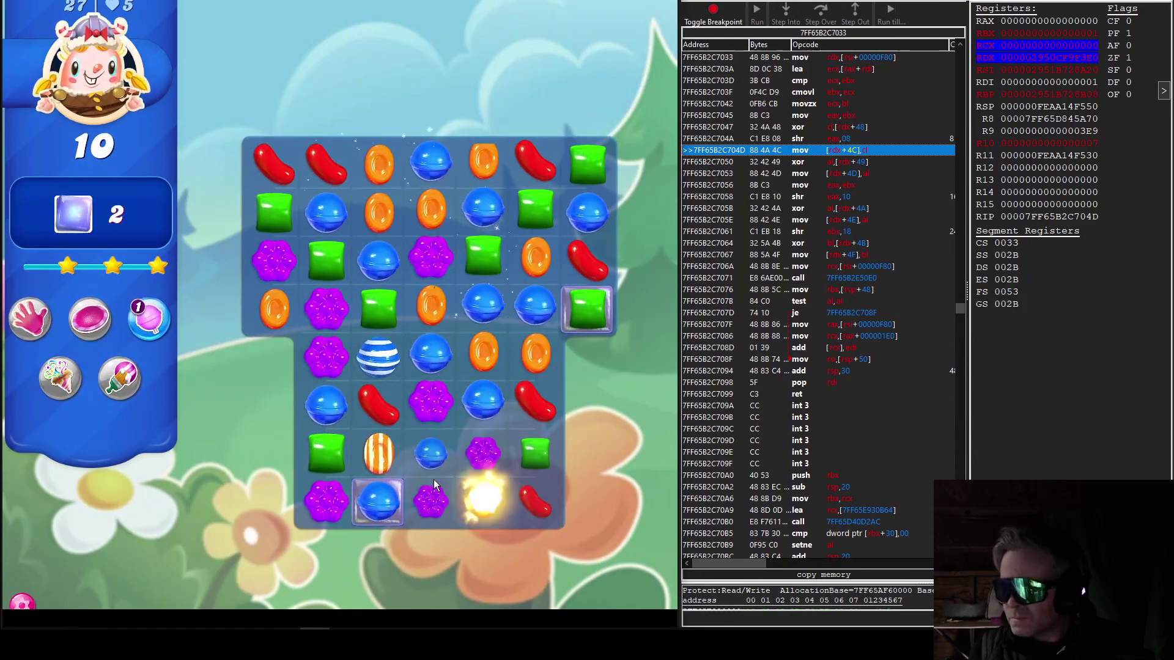
left_click(439, 455)
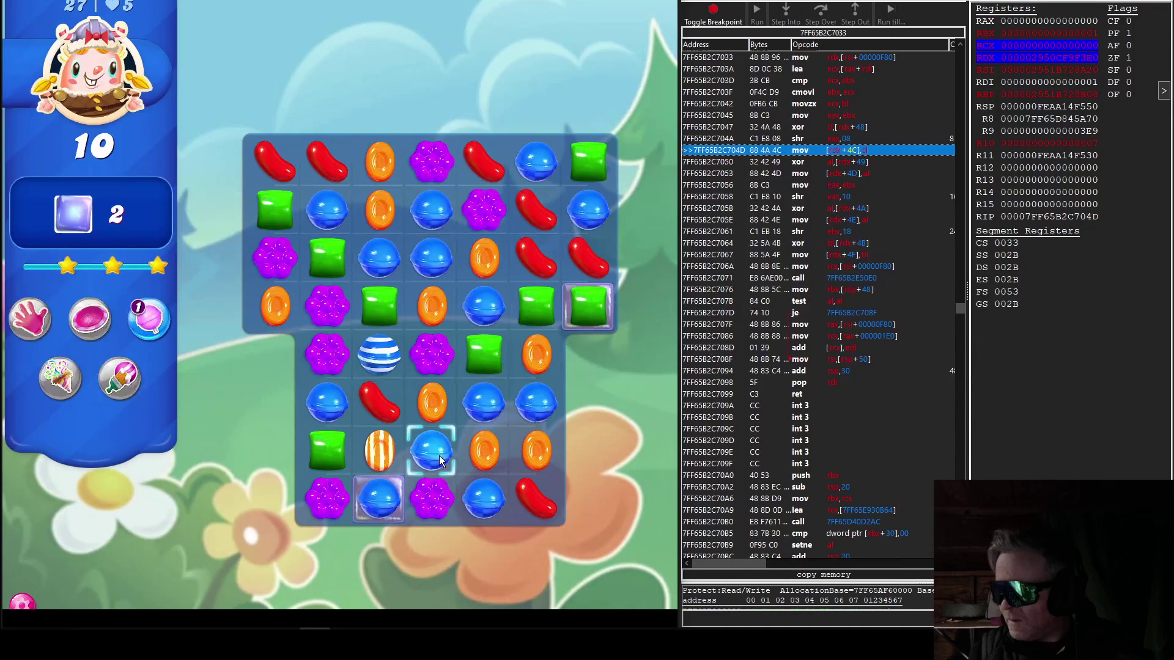
left_click(452, 492)
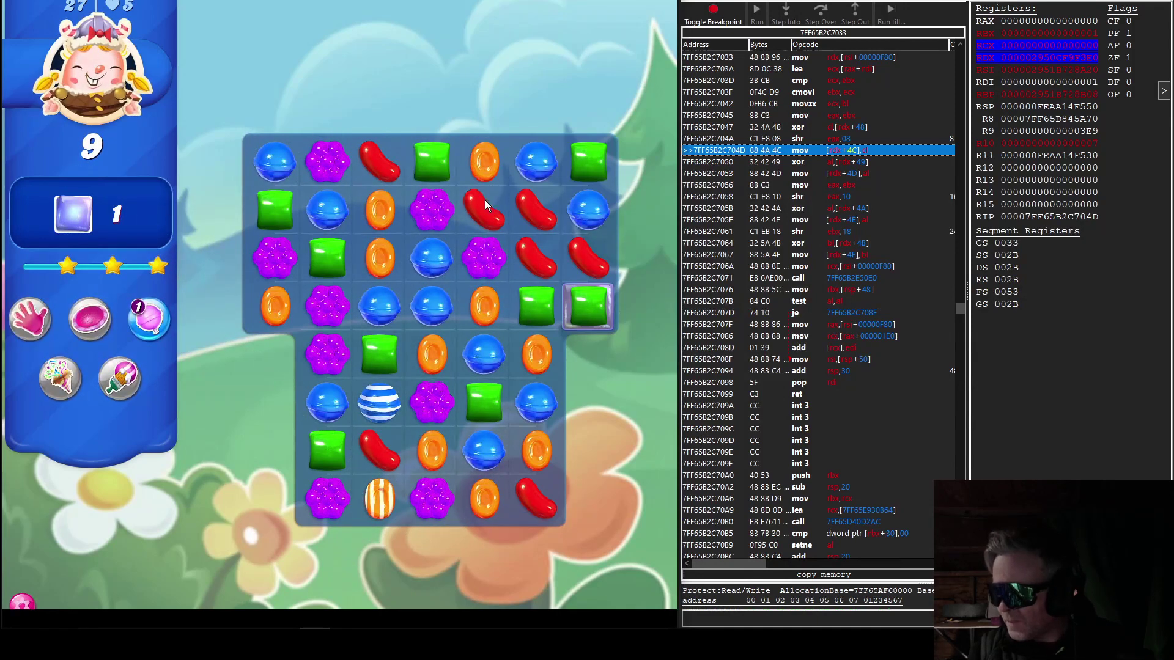
Match three purples, the striped orange, three reds and four greens
left_click_drag(295, 274, 331, 252)
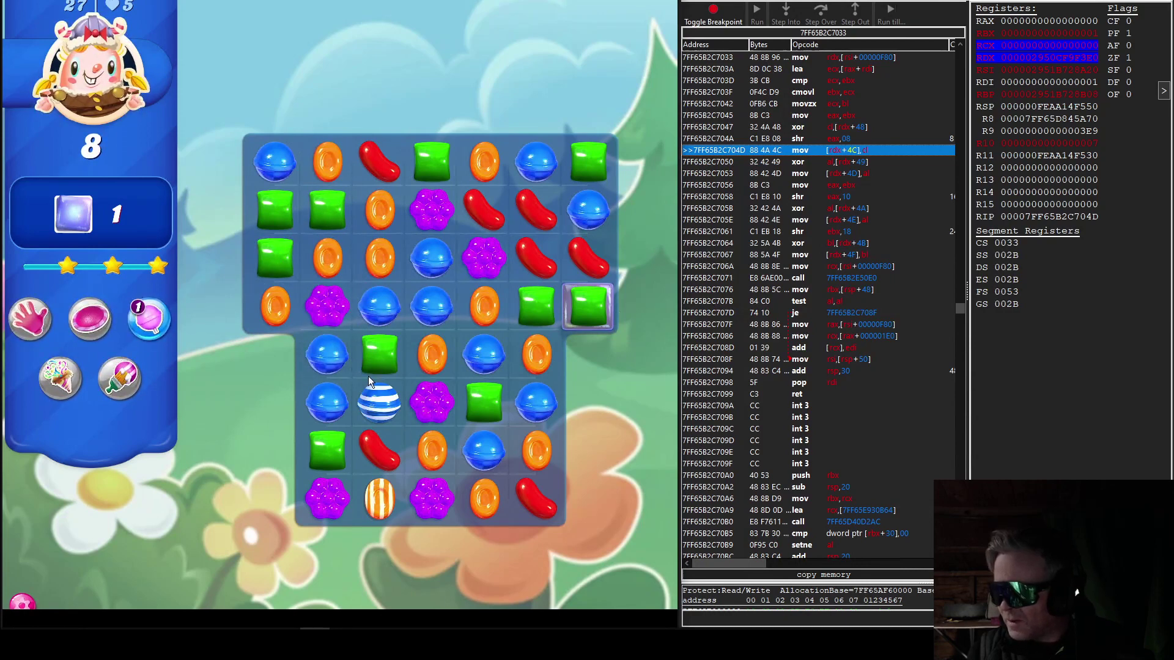
left_click_drag(453, 458, 441, 502)
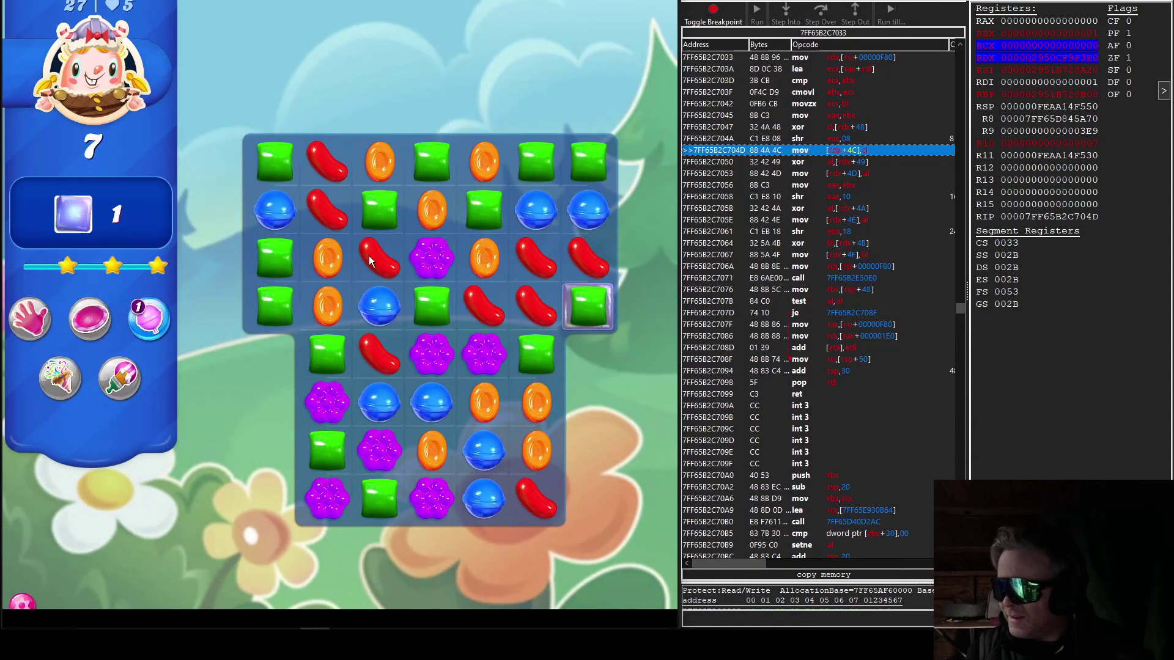
left_click_drag(368, 256, 335, 264)
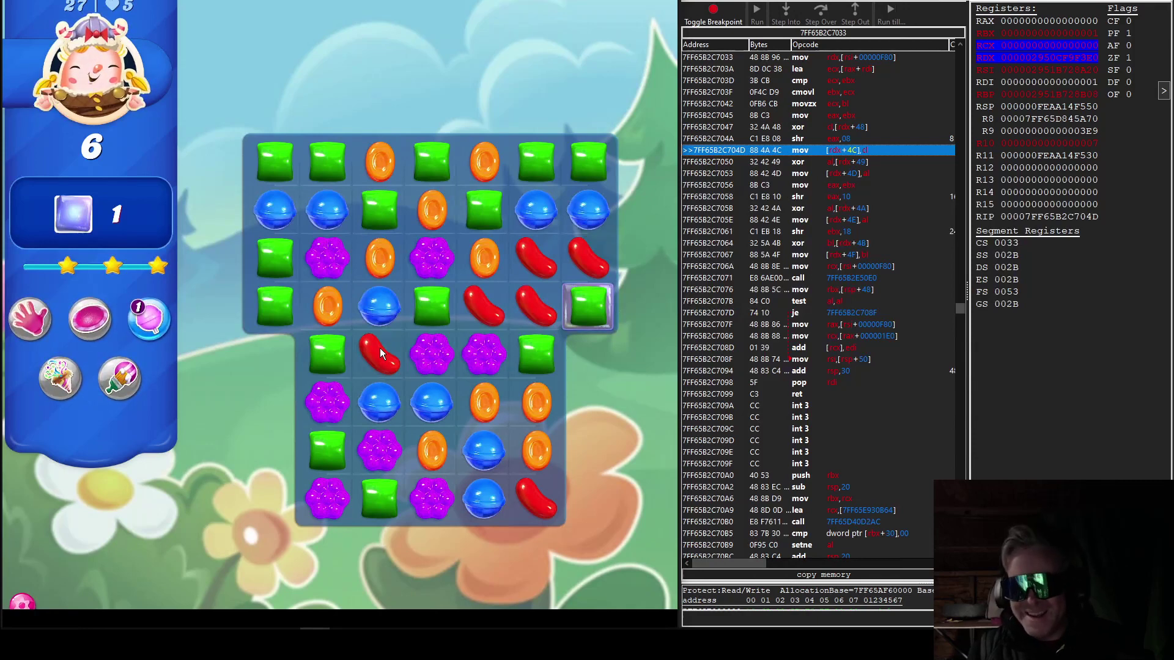
left_click_drag(382, 193, 379, 165)
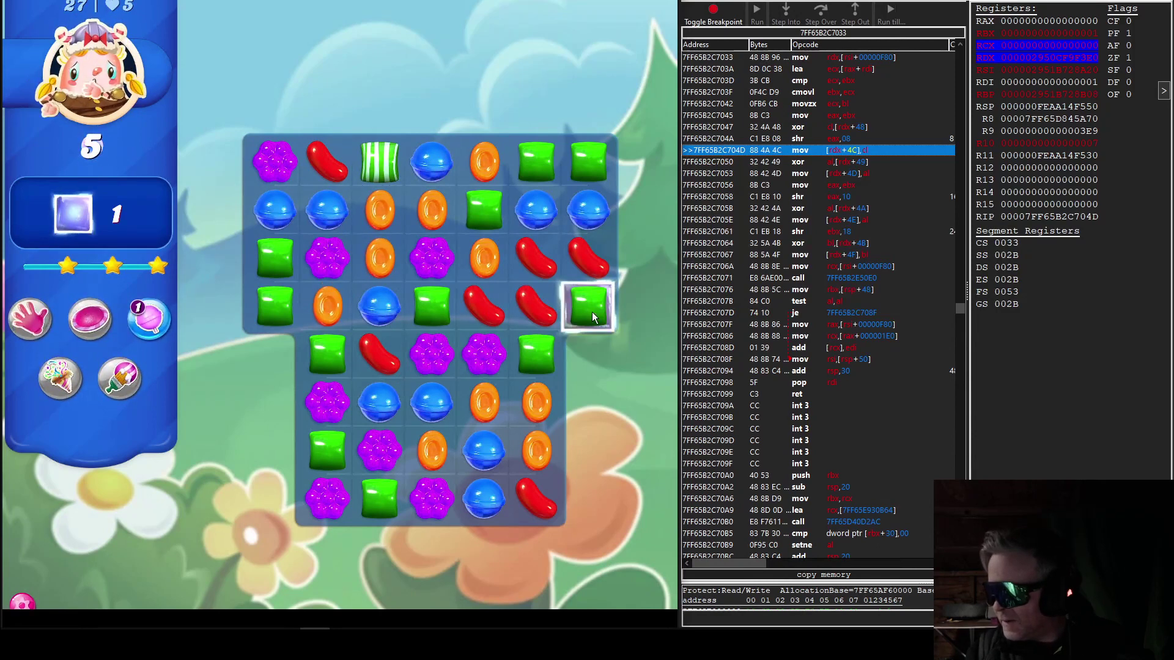
left_click_drag(492, 302, 490, 224)
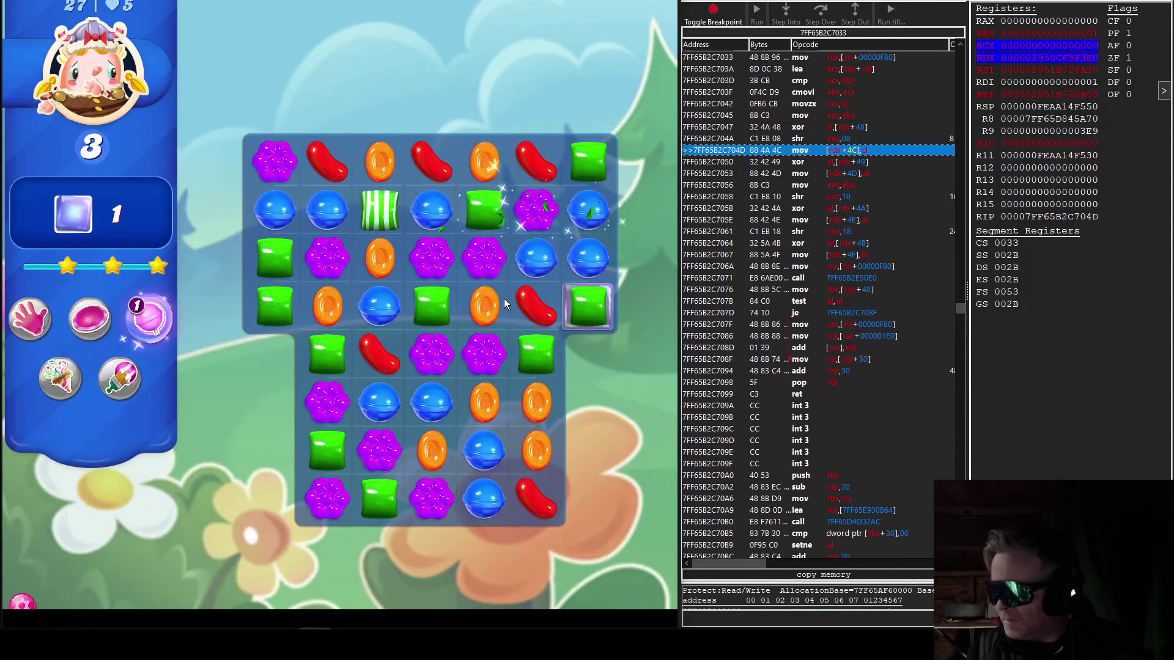
Match three purples and three blues, leaving 1 move and one jelly square
left_click(489, 267)
left_click(533, 250)
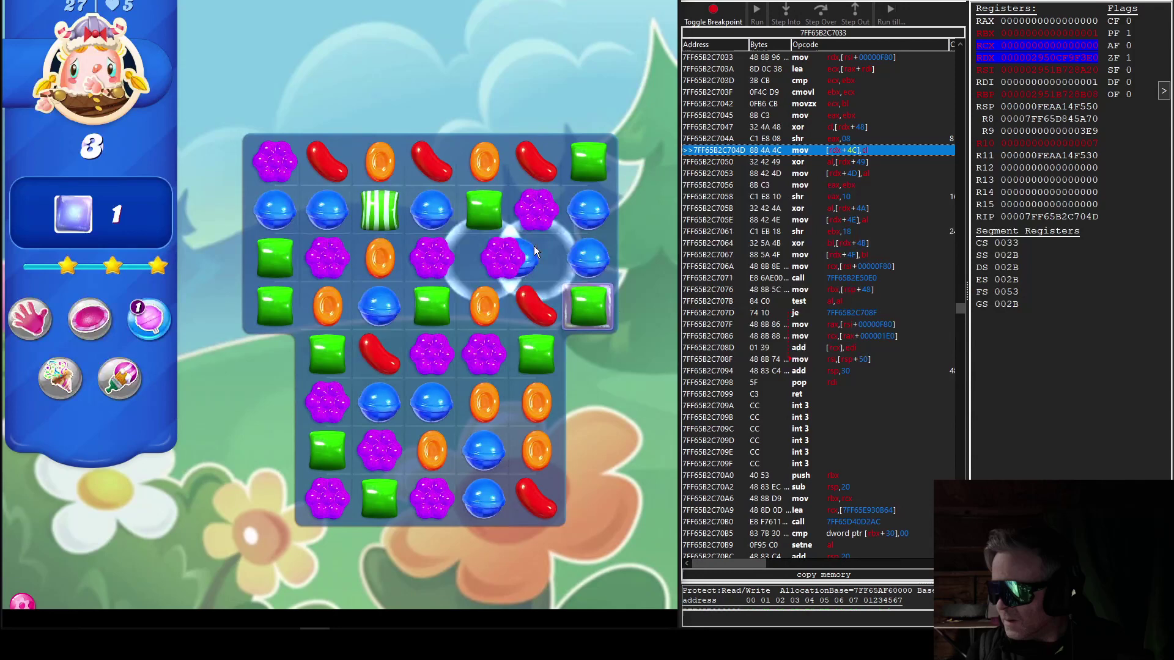
left_click(539, 242)
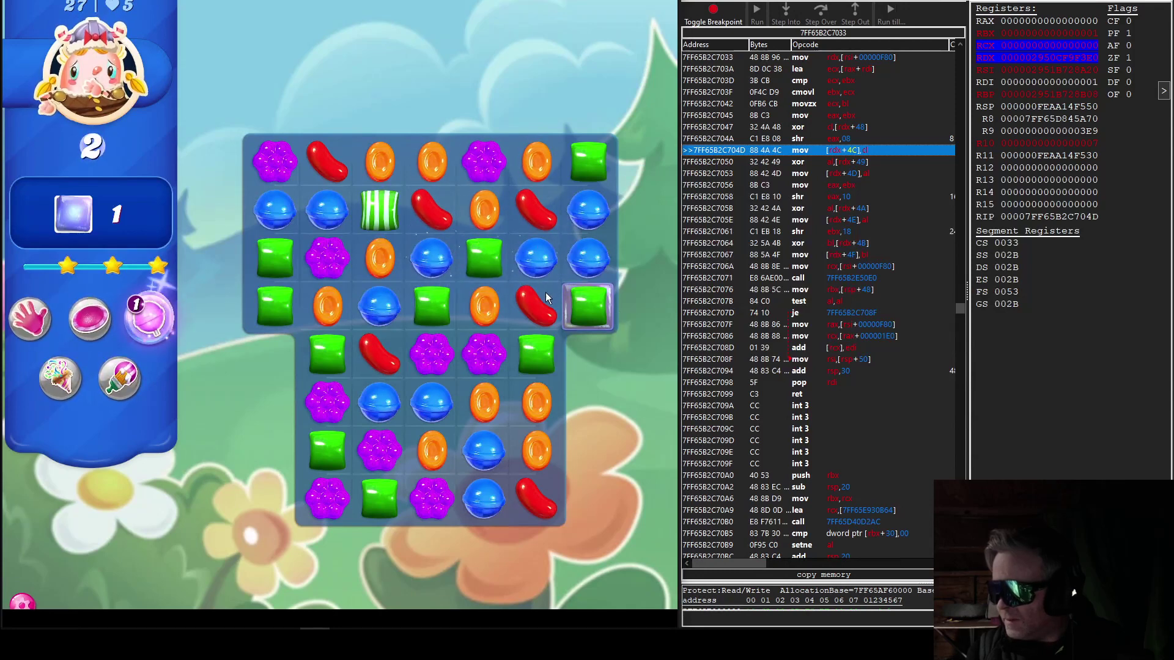
left_click_drag(511, 269, 493, 263)
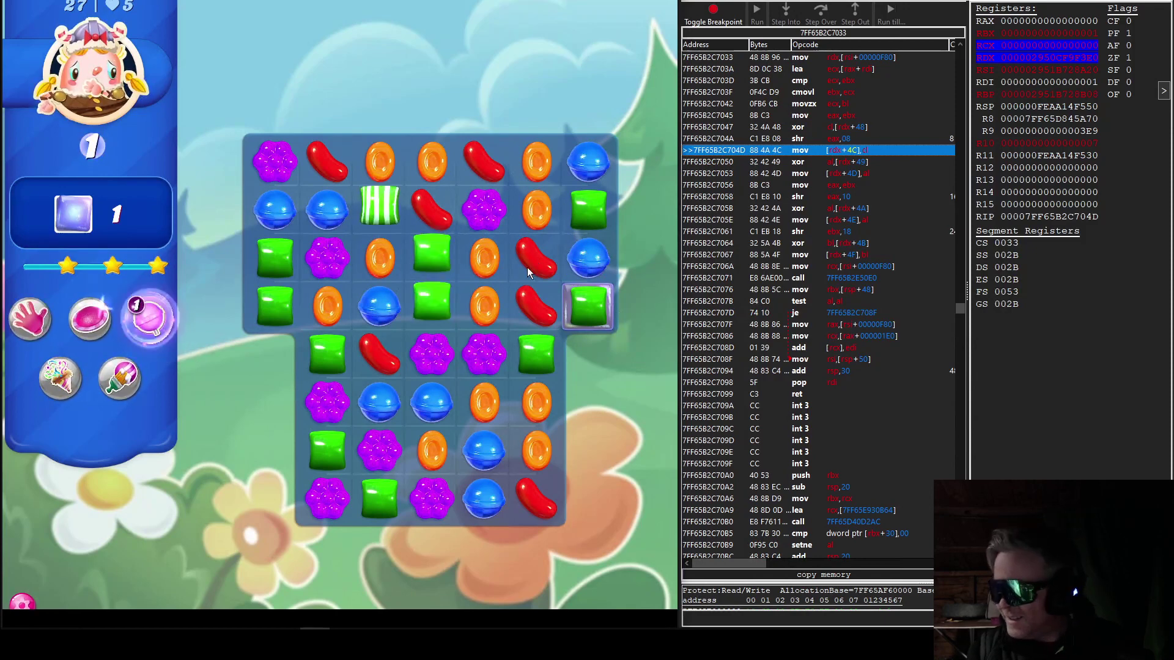
Fire the striped candy with the last move, leaving one jelly and the +5 moves offer
left_click(433, 220)
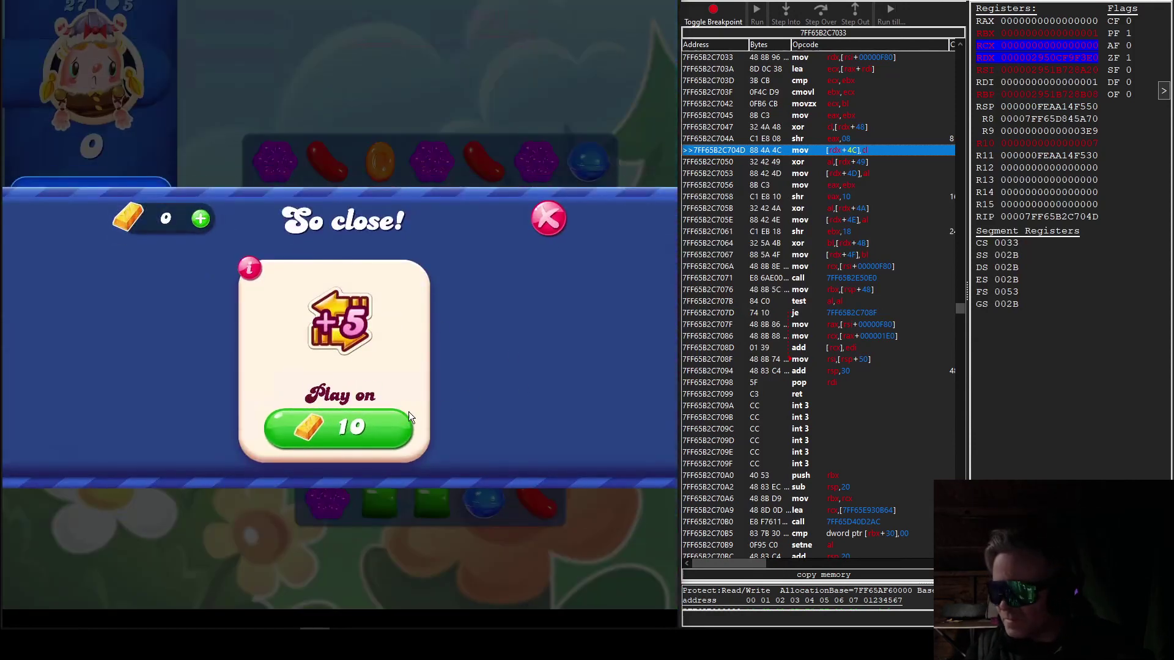
Skip buying five extra moves in the Candy Shop and give up, failing level 27 with 36320 points
left_click(343, 423)
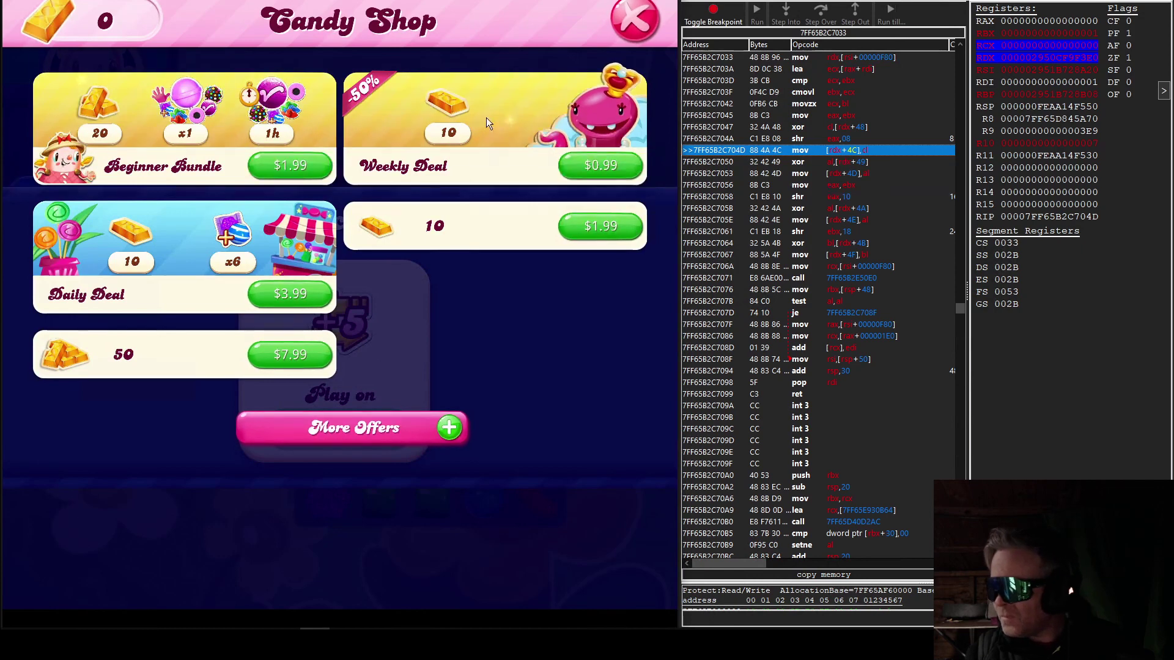
left_click(638, 25)
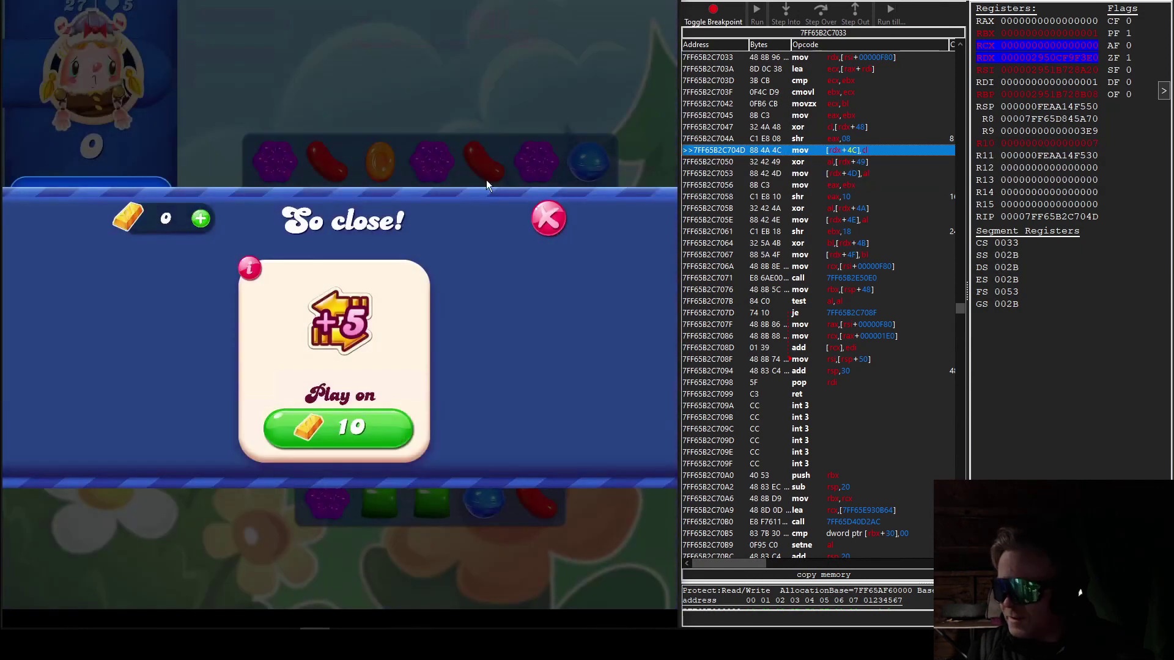
left_click(548, 218)
left_click(523, 221)
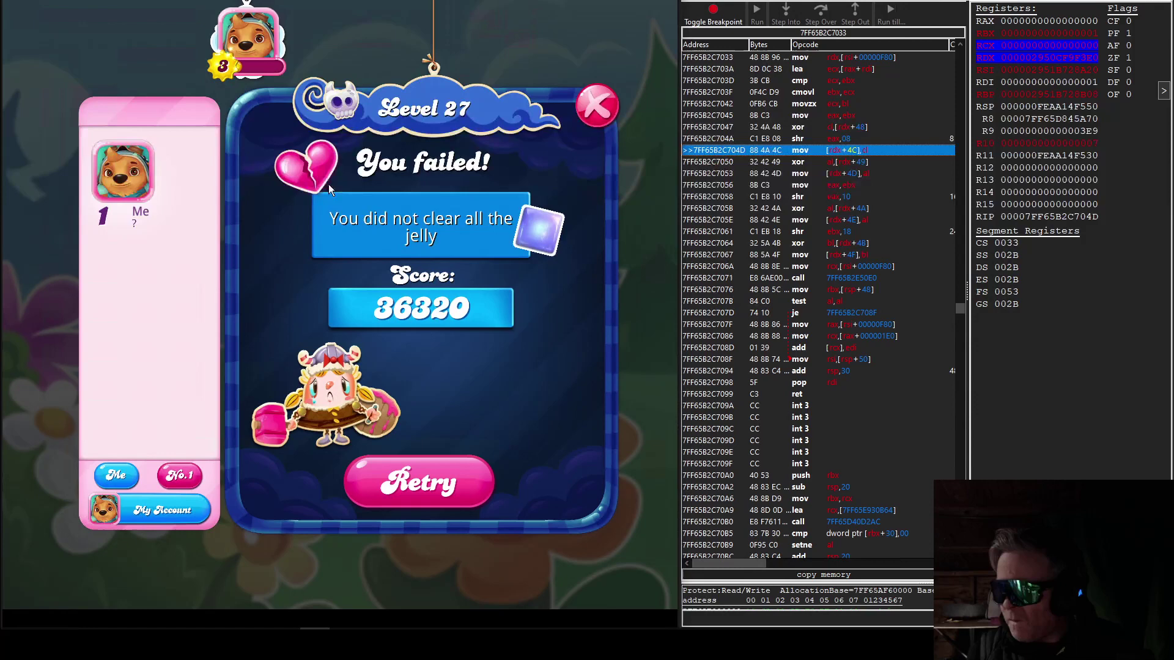
Dismiss the failed summary and replay level 27 from the map, back at 28 moves
left_click(592, 106)
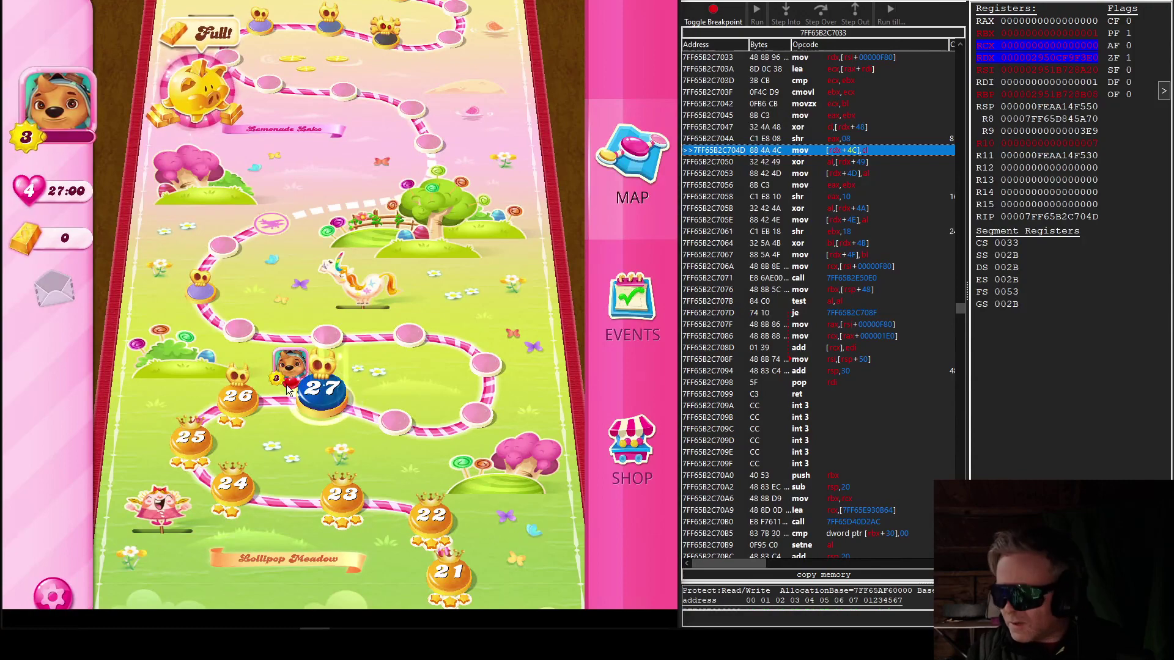
left_click(325, 391)
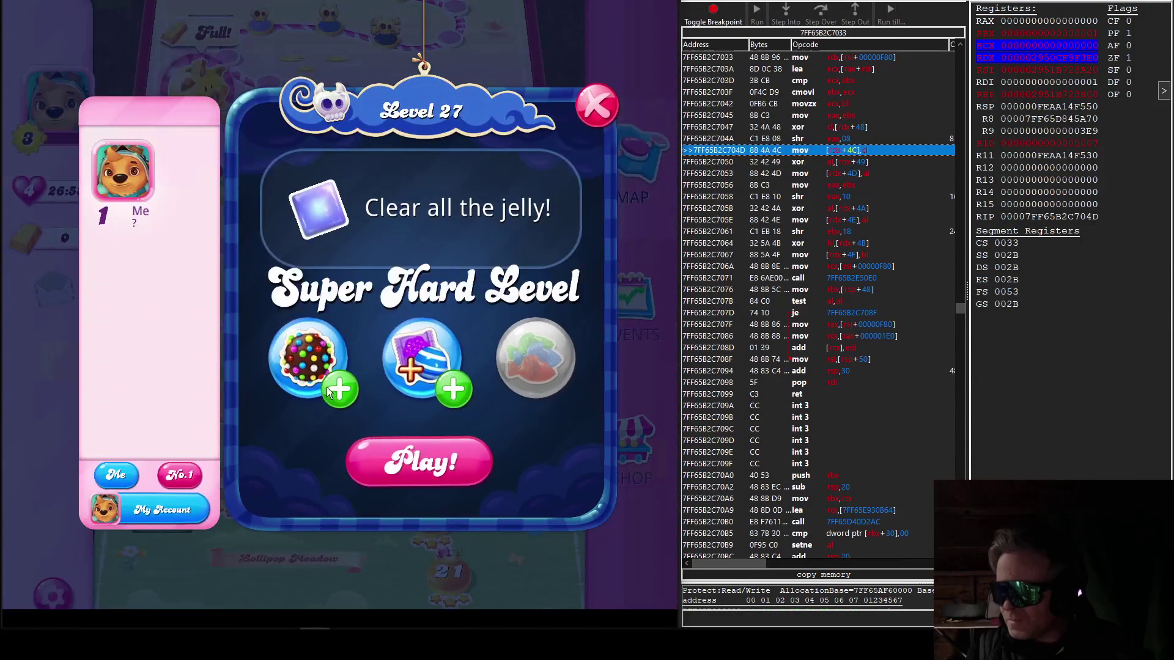
left_click(425, 469)
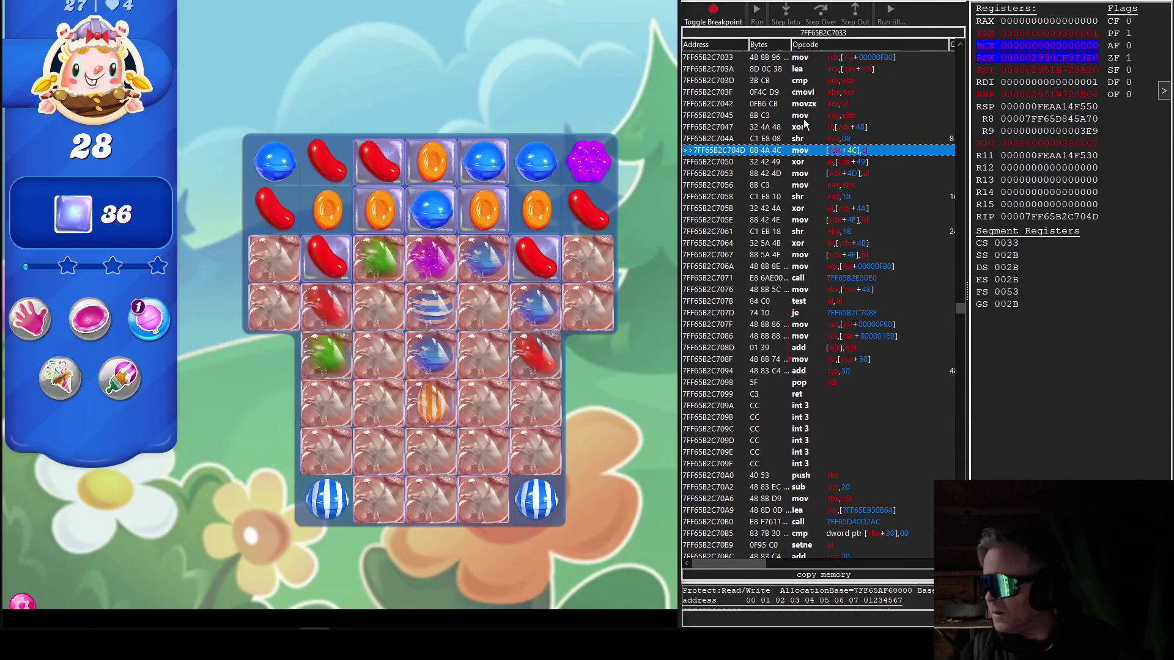
left_click(798, 81)
left_click(808, 197)
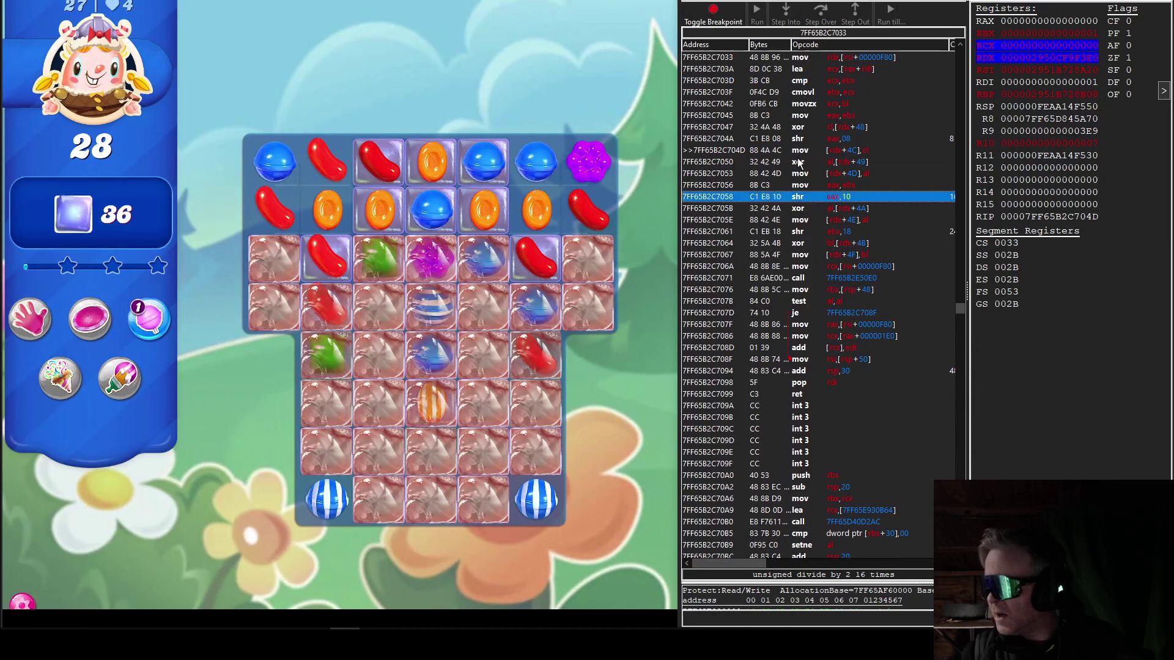
left_click(800, 151)
left_click(799, 128)
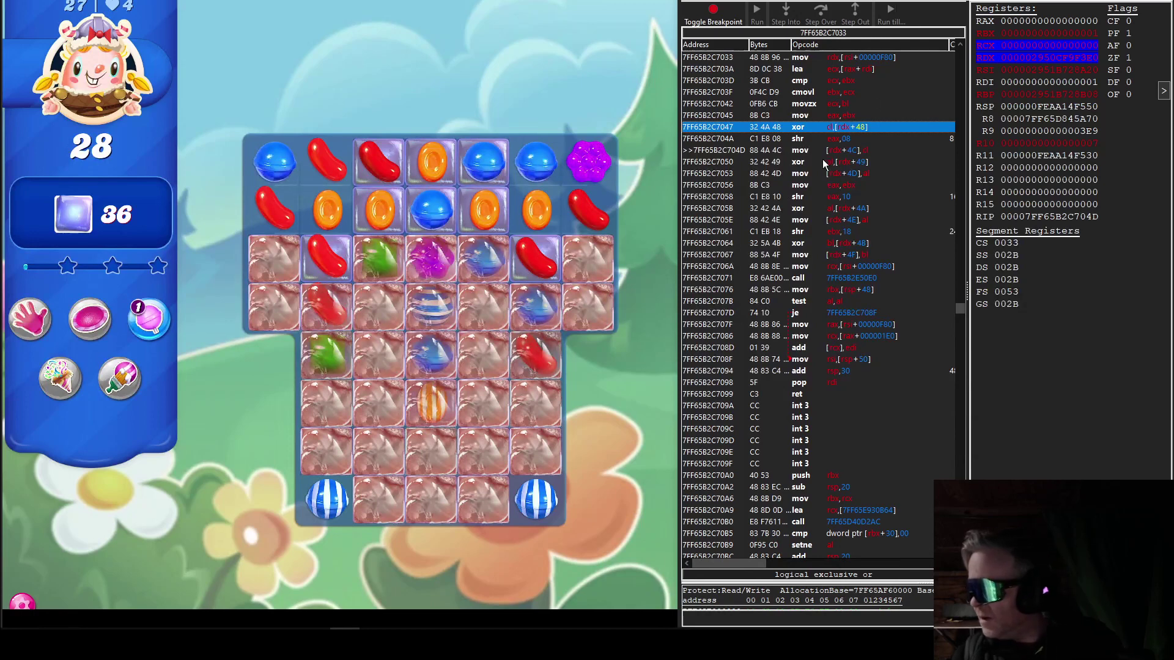
left_click(789, 149)
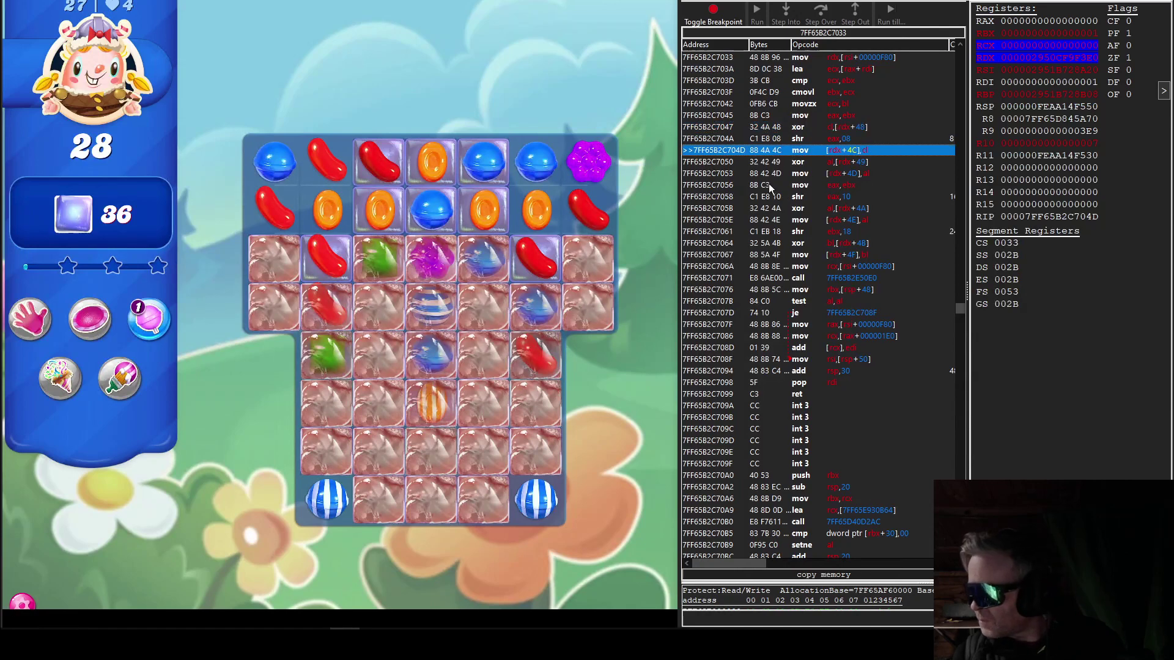
left_click(809, 175)
left_click(812, 184)
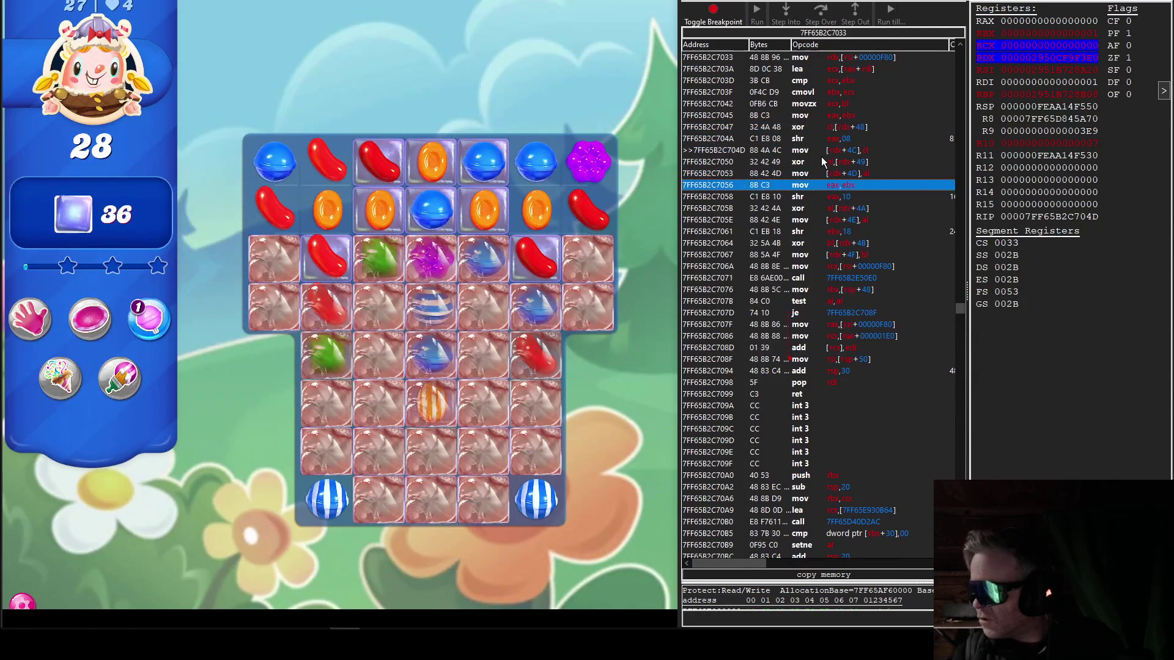
left_click(816, 151)
Assemble nop at 7FF65B2C704D and pad the leftover bytes, giving three nops through 704F
double_click(805, 153)
type("nop")
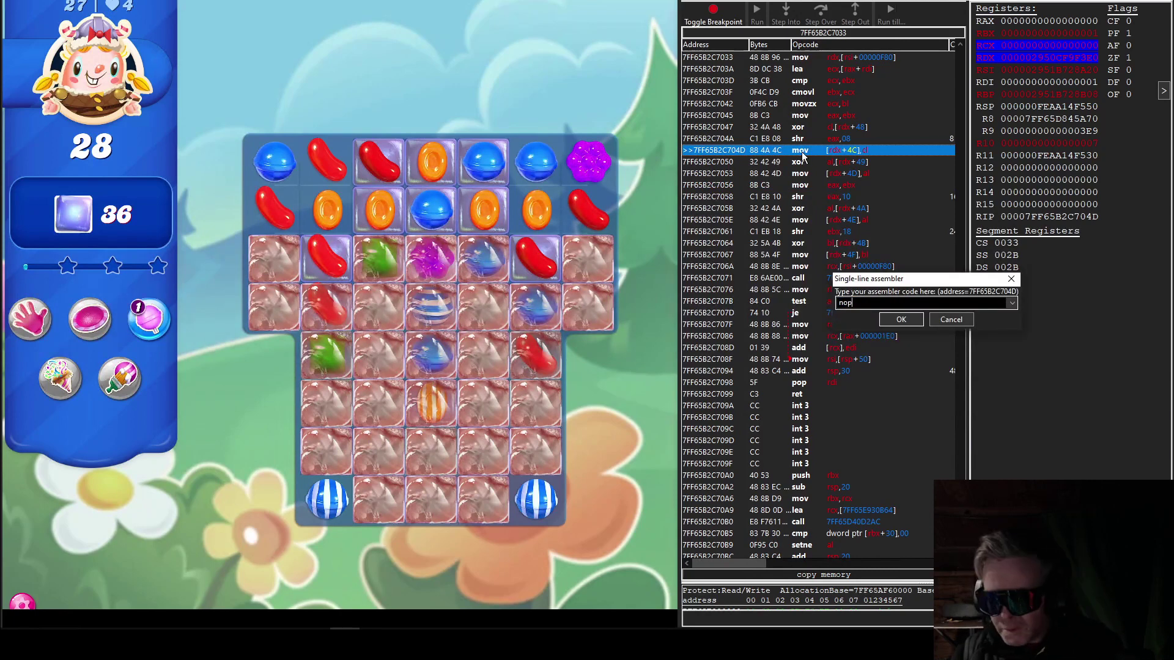
key("Return")
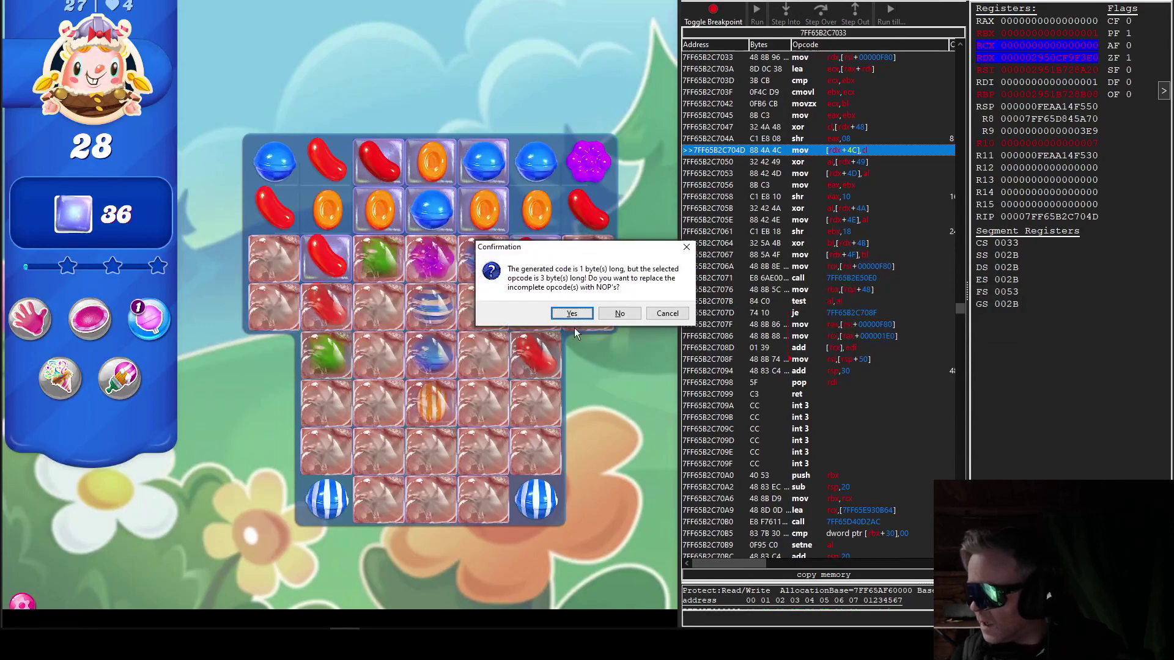
left_click(571, 313)
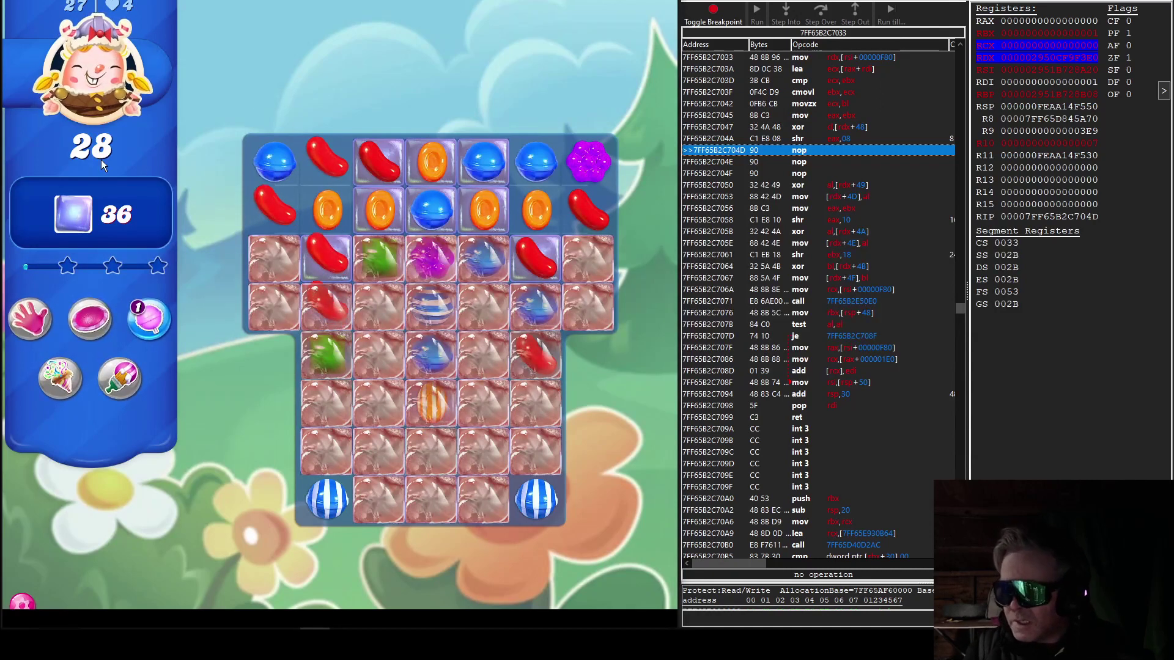
Match reds, three purples, three greens and three reds while moves stay frozen at 28
left_click_drag(263, 206, 315, 221)
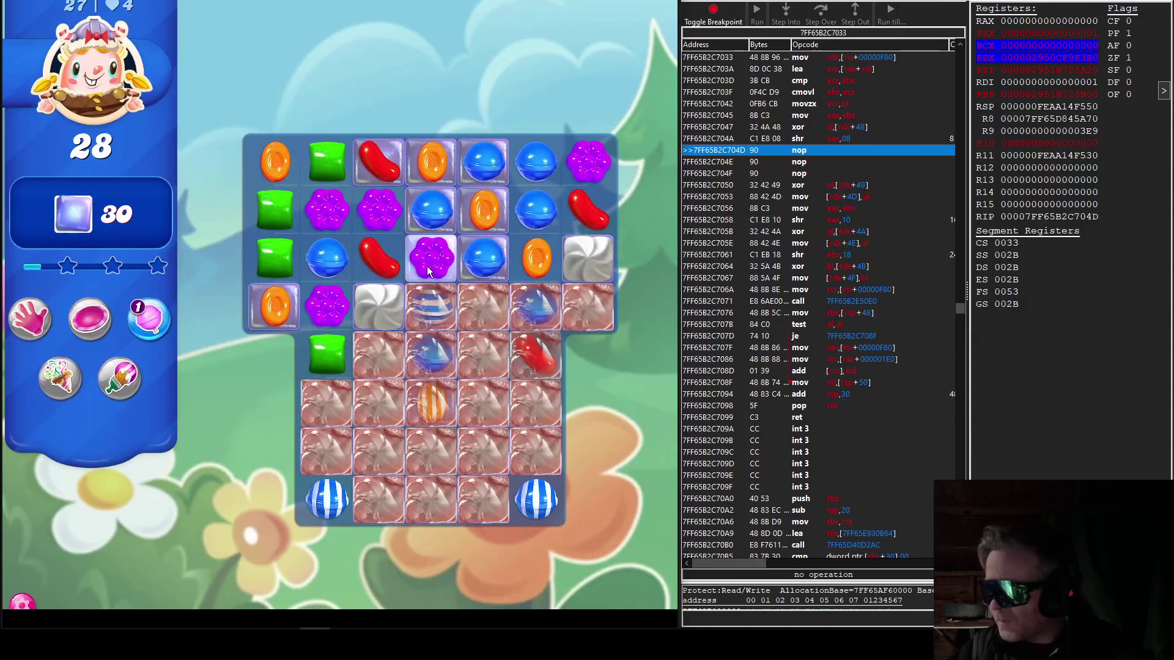
left_click_drag(428, 272, 434, 233)
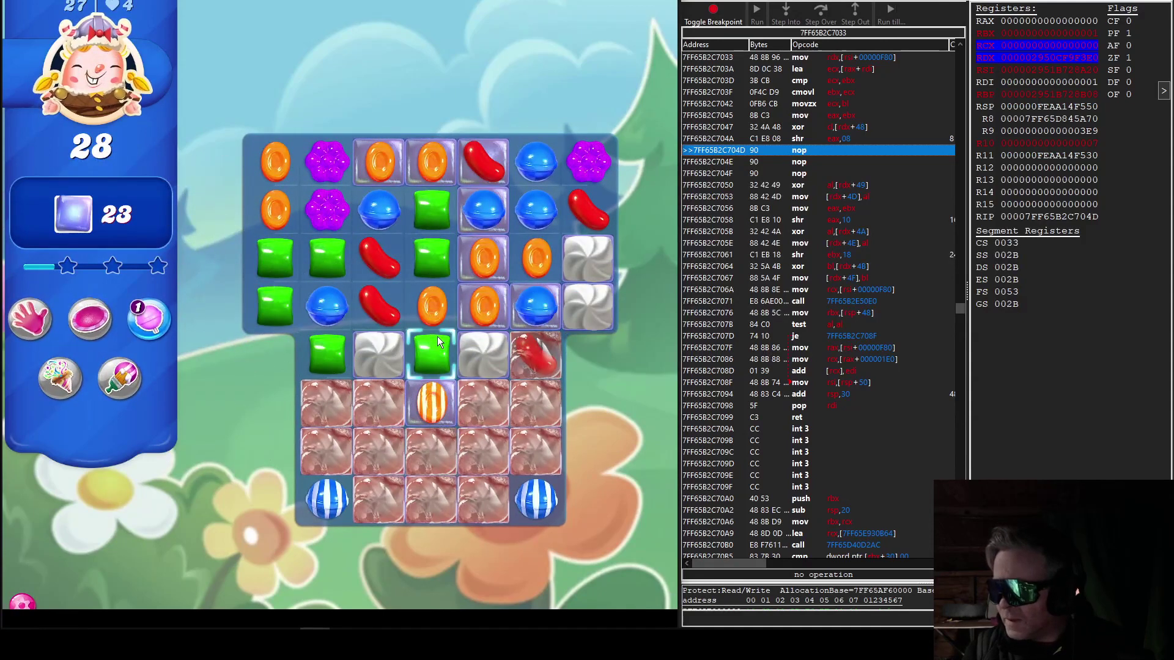
left_click_drag(438, 336, 440, 318)
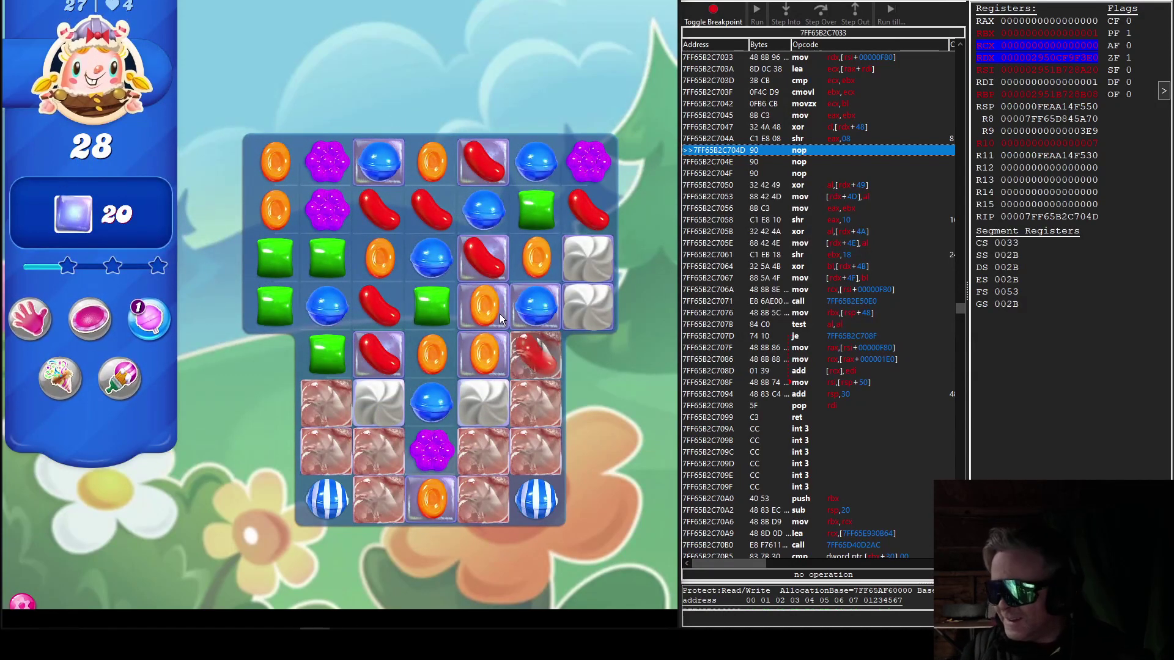
left_click(498, 269)
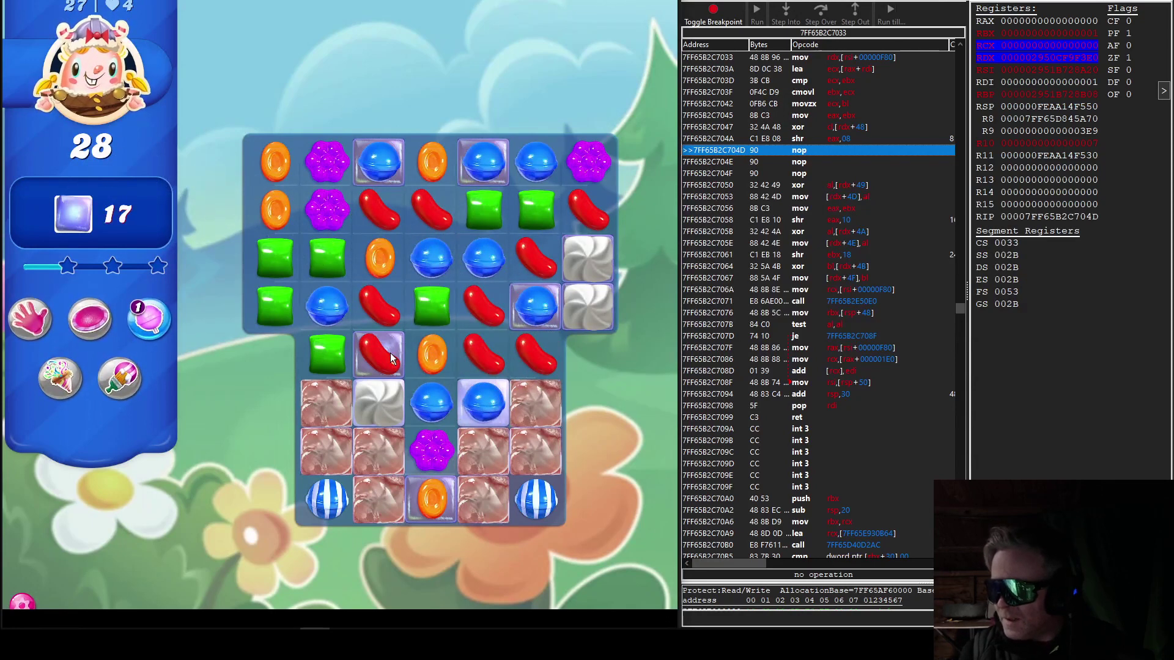
left_click_drag(389, 354, 441, 367)
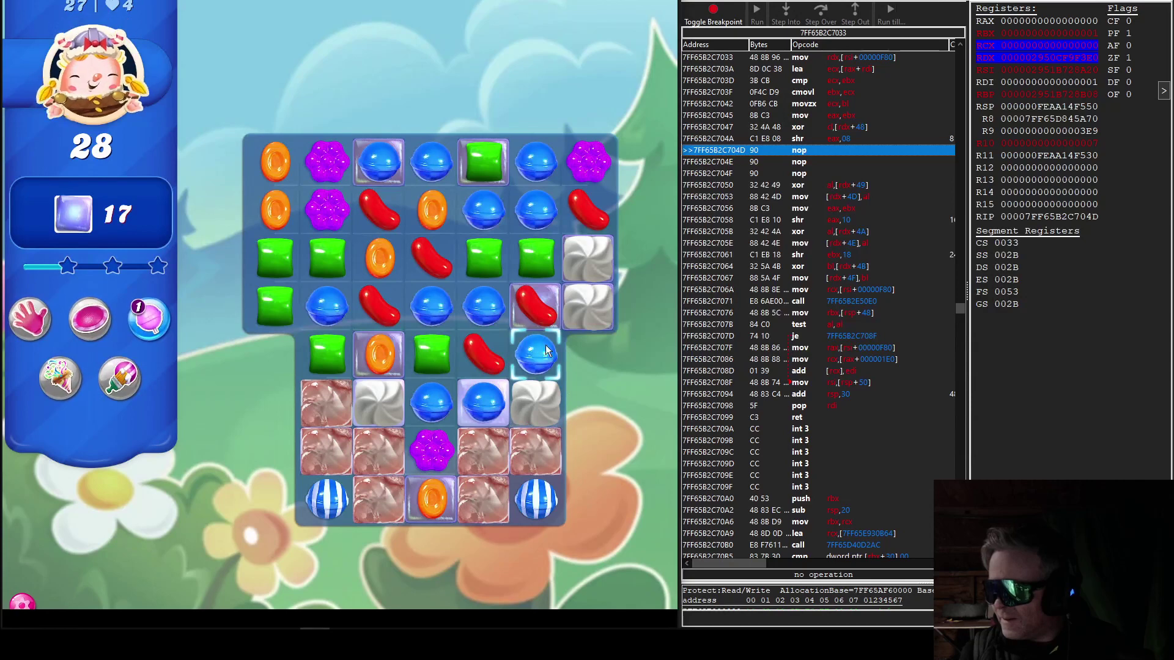
Match blues, greens and reds, then detonate the colour bomb with a blue, cutting jelly to 12
left_click_drag(546, 345, 544, 310)
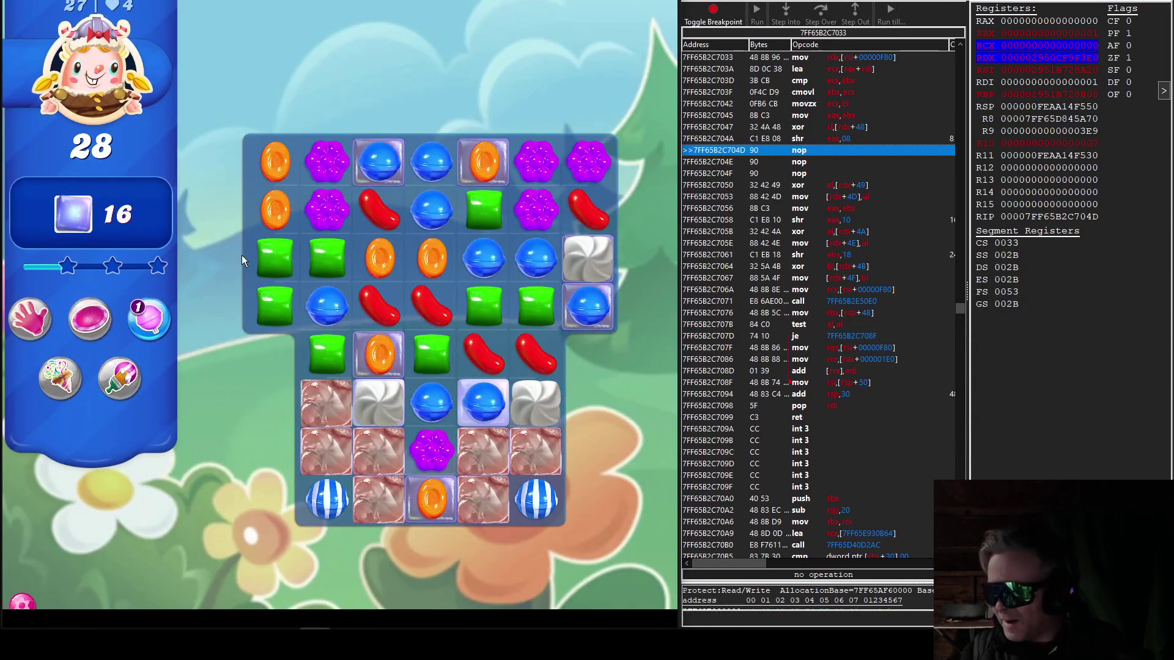
left_click_drag(328, 297, 270, 294)
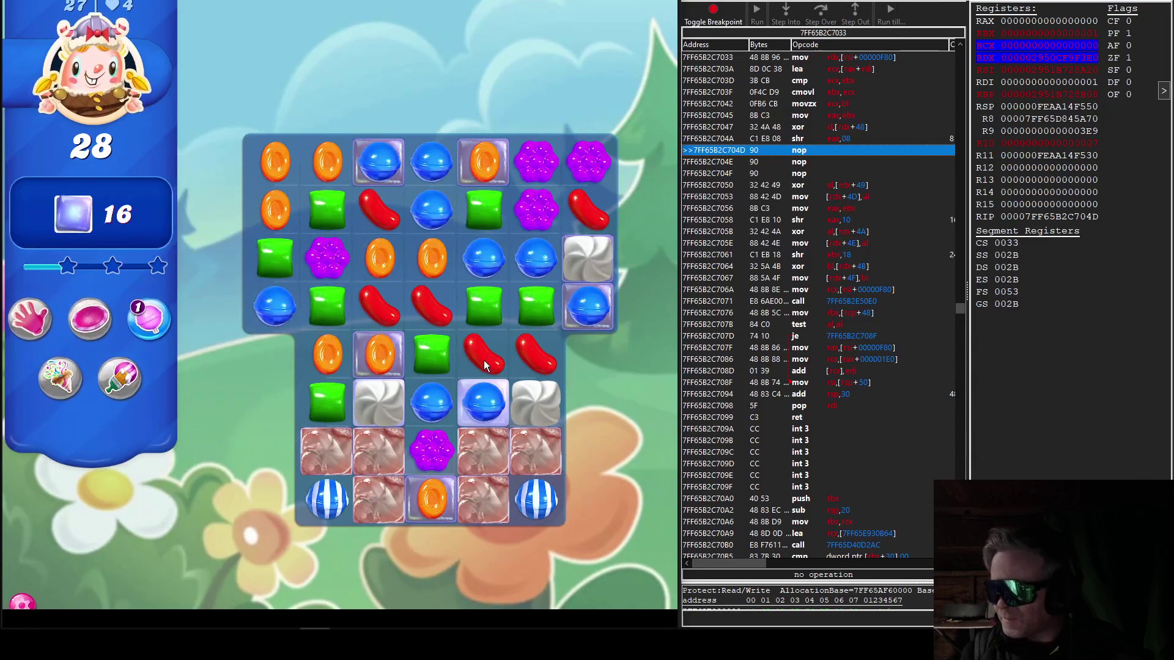
left_click_drag(483, 360, 477, 322)
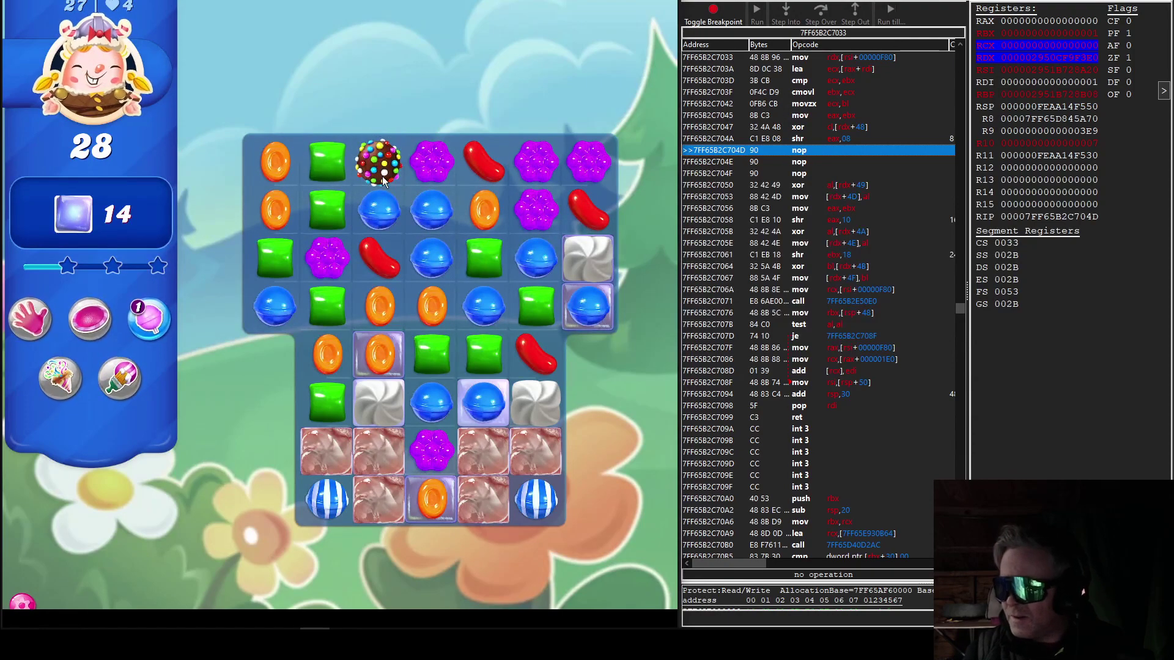
left_click(389, 209)
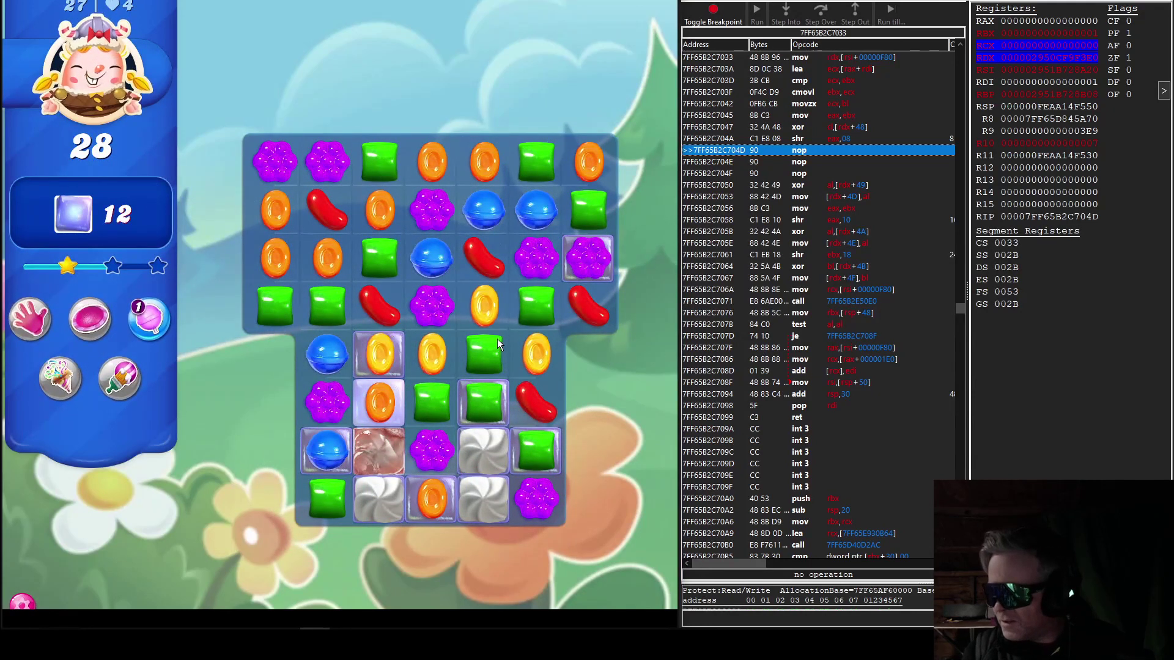
Make a striped orange, match greens and purples, then fire the striped orange, reaching 7 jellies
left_click_drag(480, 310, 481, 367)
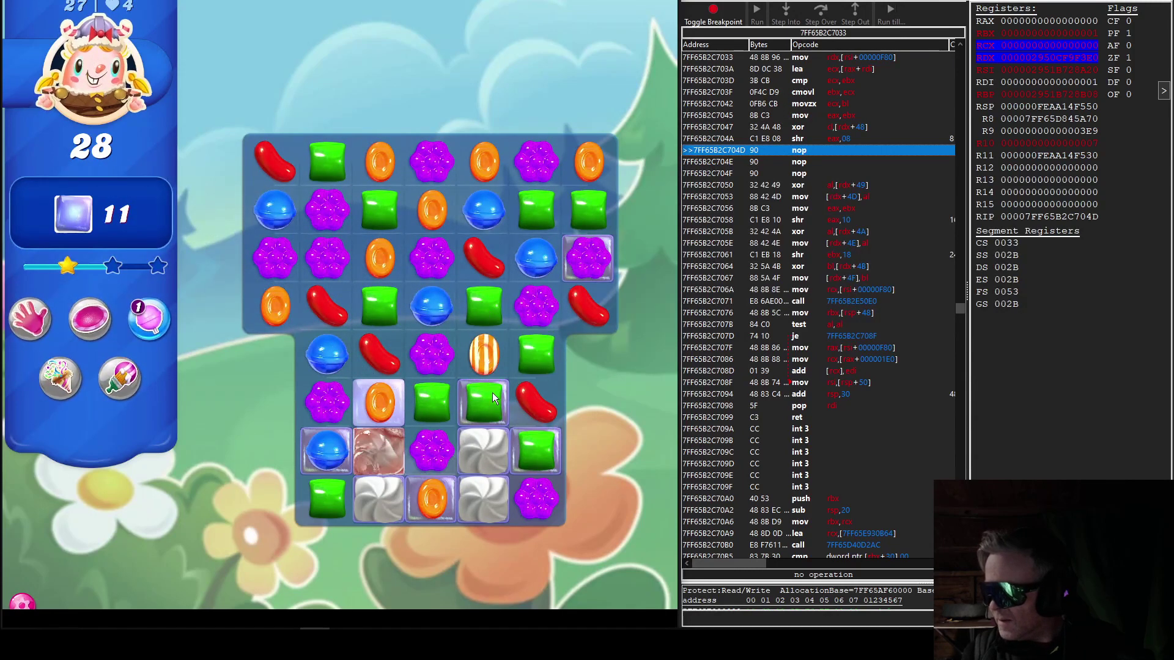
left_click_drag(485, 402, 552, 408)
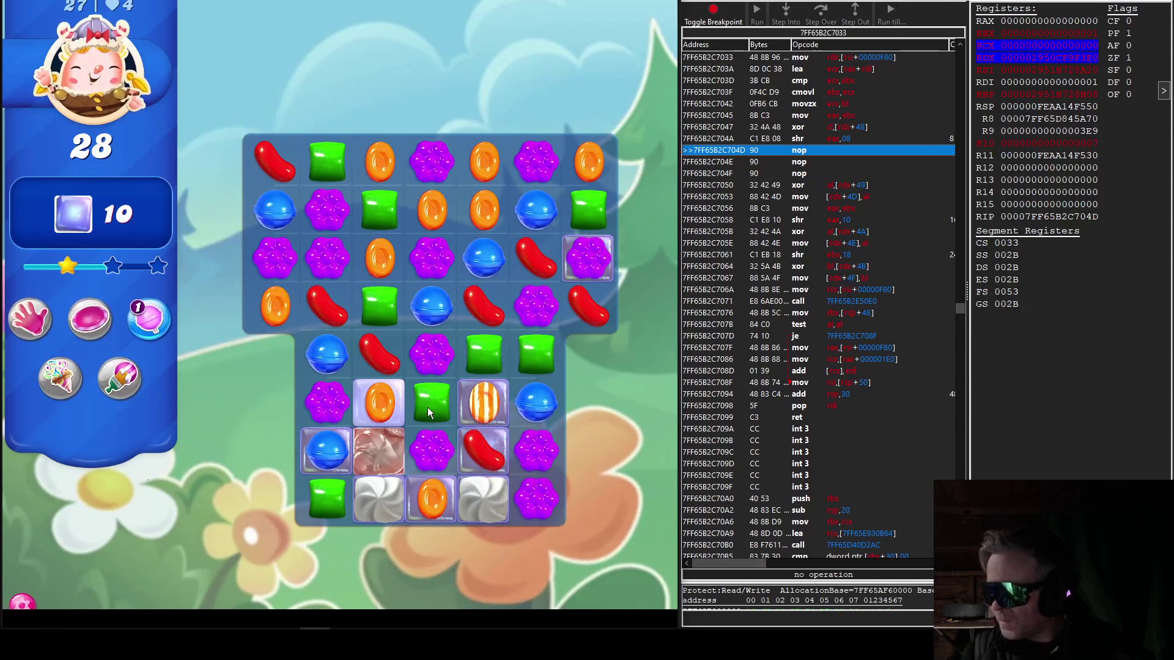
left_click_drag(427, 409, 429, 356)
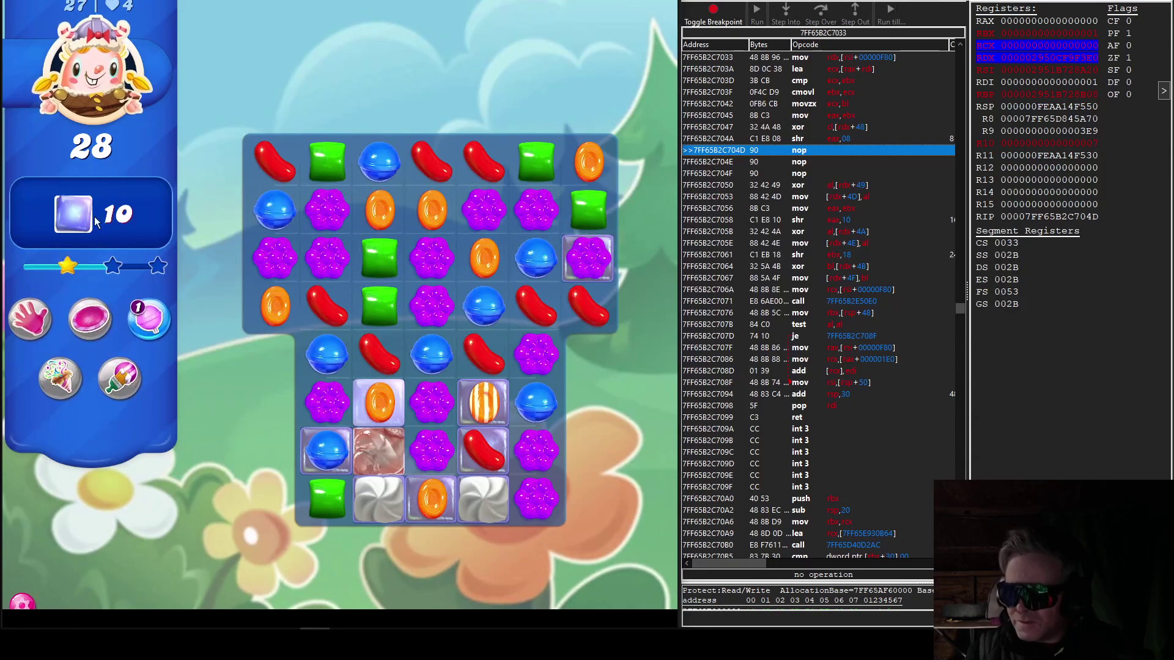
left_click_drag(431, 306, 430, 349)
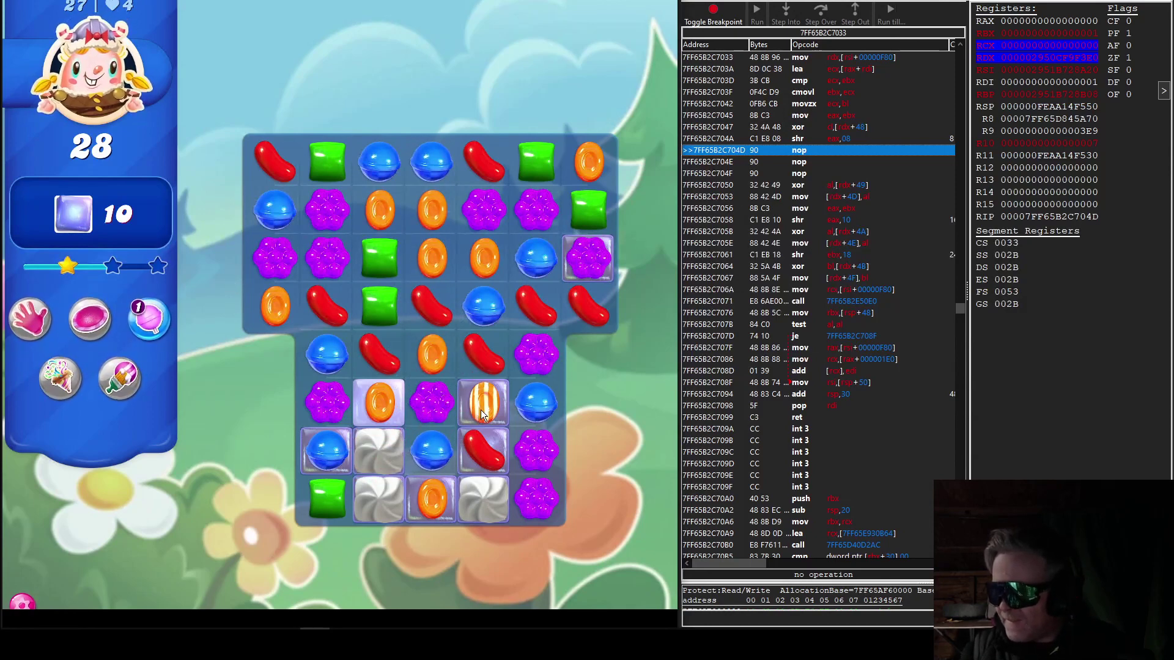
left_click_drag(480, 410, 435, 402)
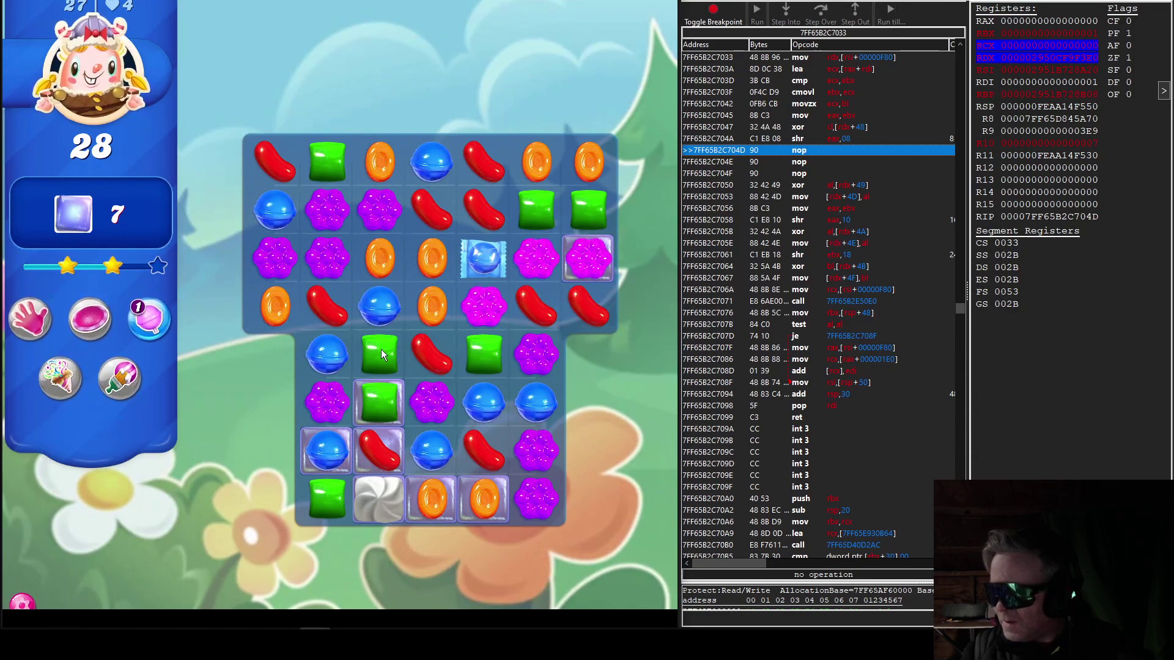
Make six more swaps matching purples, oranges, blues and reds, cutting the jelly count to 3
left_click_drag(482, 275, 484, 312)
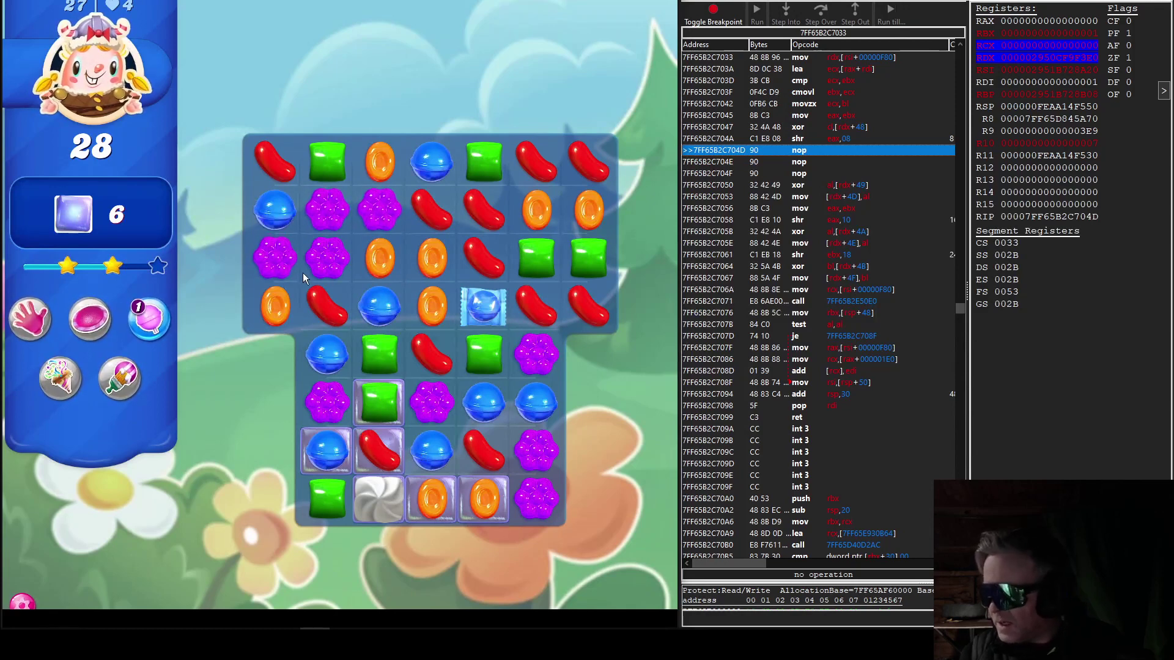
left_click_drag(278, 242, 285, 212)
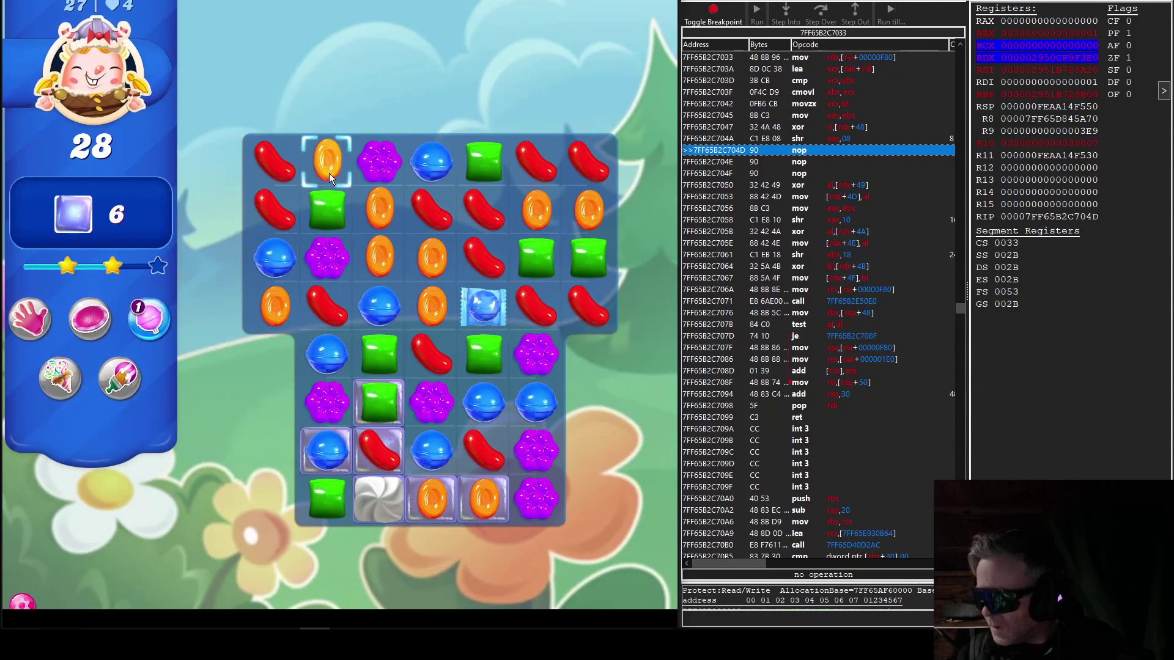
left_click_drag(329, 174, 379, 172)
left_click_drag(442, 435, 437, 391)
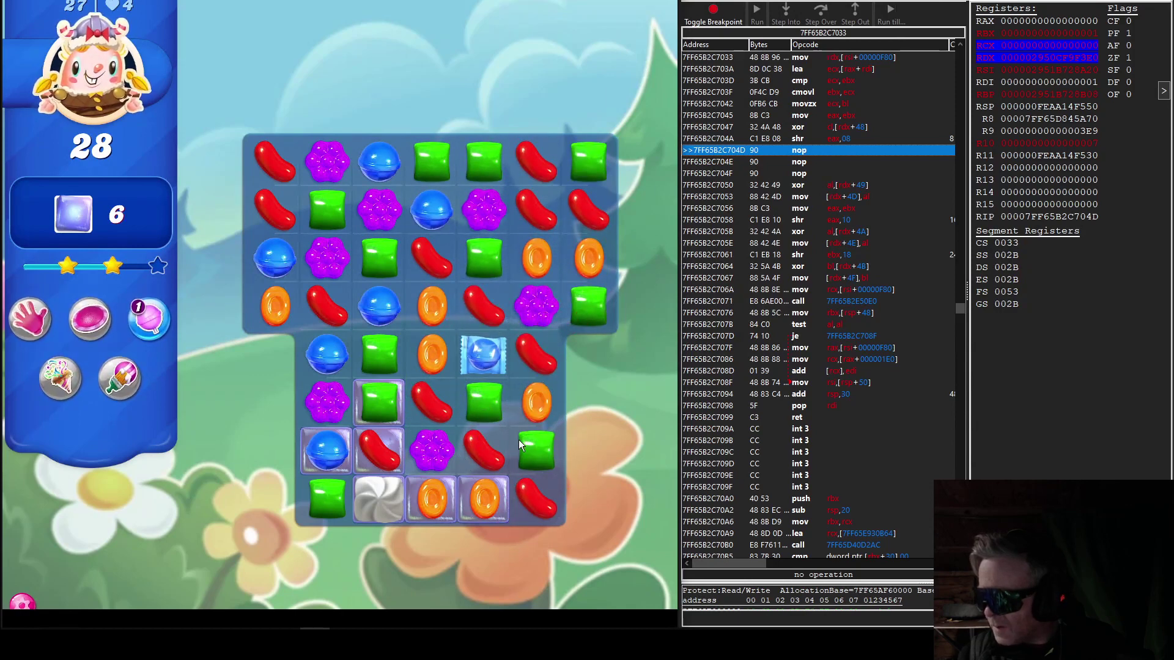
left_click_drag(445, 429, 449, 458)
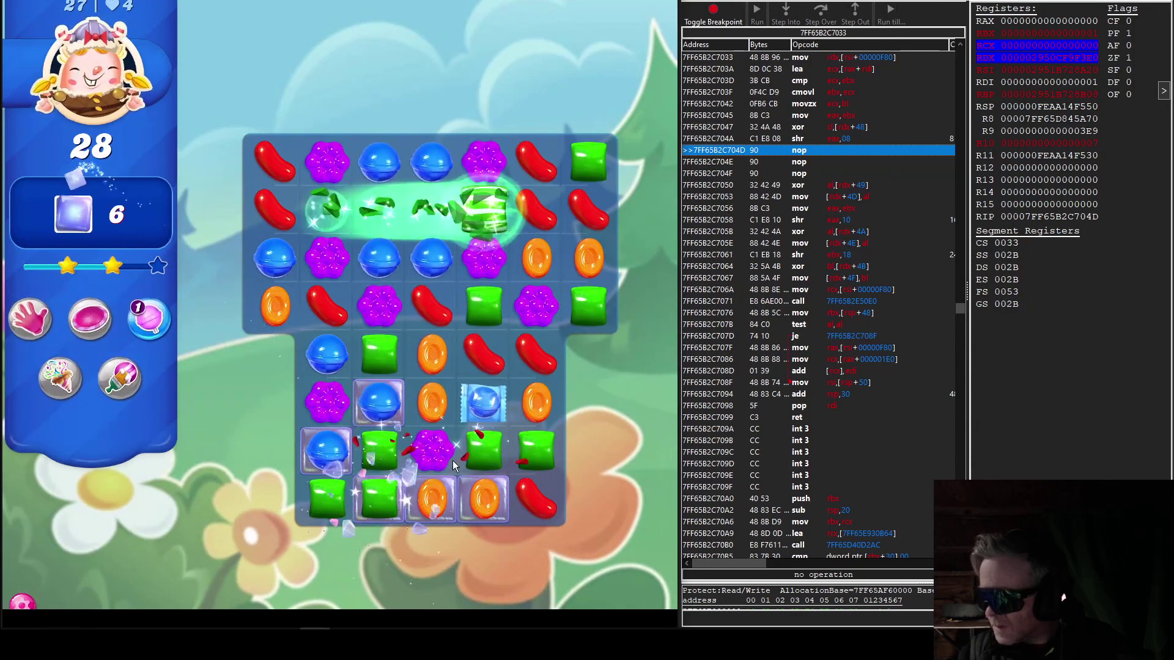
left_click_drag(432, 460, 444, 511)
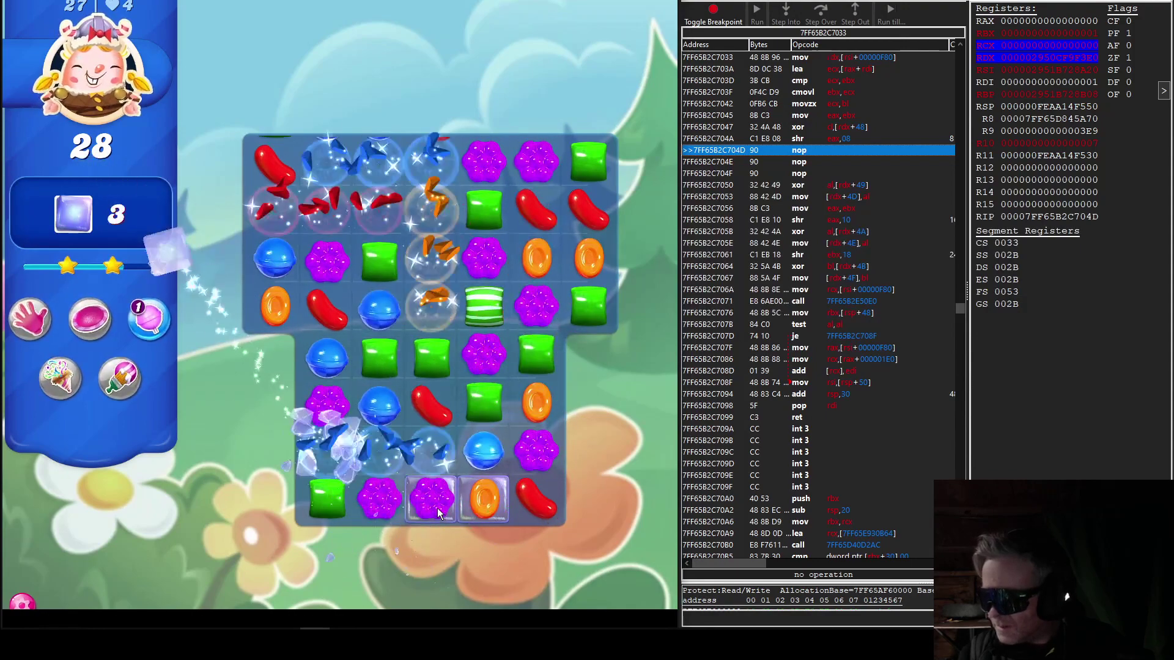